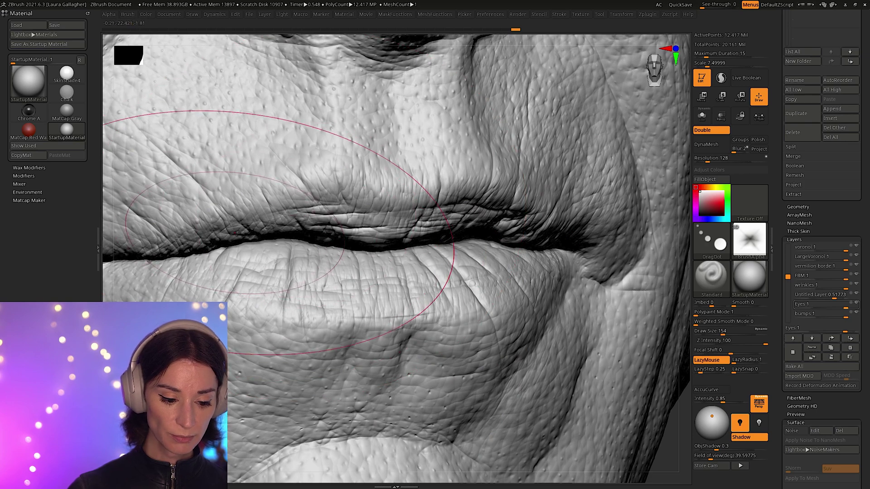
Orbit, pan and zoom around the upper lip, nose and cheek to inspect the aged skin detail
{"action": "right_click_drag", "start_coordinate": [233, 277], "coordinate": [286, 183]}
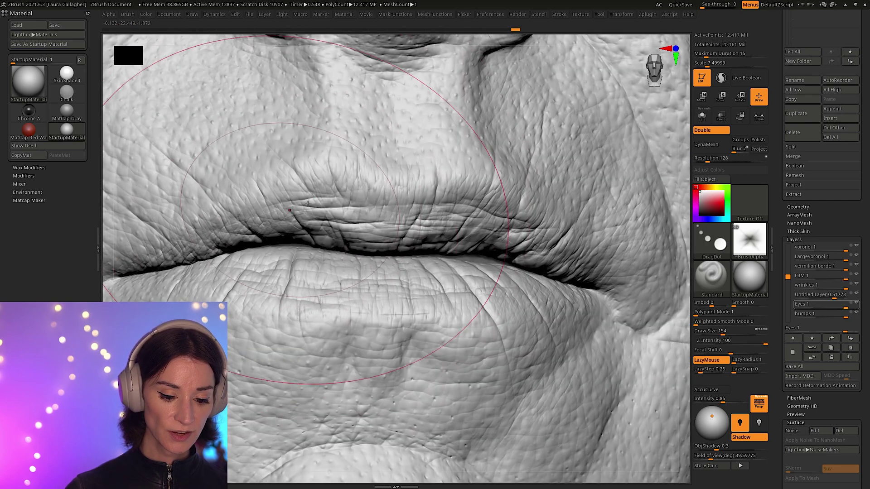
{"action": "right_click_drag", "start_coordinate": [312, 213], "coordinate": [338, 270]}
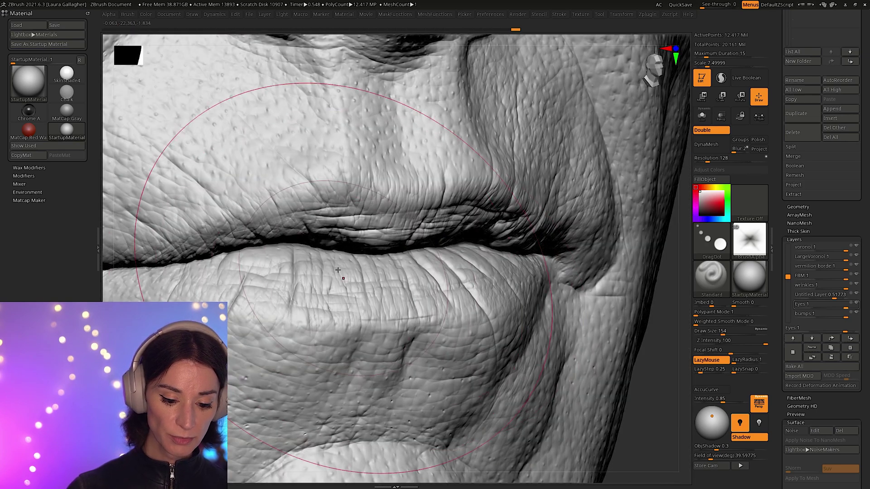
{"action": "mouse_move", "coordinate": [210, 268]}
{"action": "right_mouse_down", "text": "alt"}
{"action": "mouse_move", "coordinate": [338, 297]}
{"action": "mouse_move", "coordinate": [330, 306]}
{"action": "mouse_move", "coordinate": [315, 242]}
{"action": "mouse_move", "coordinate": [349, 271]}
{"action": "mouse_move", "coordinate": [365, 263]}
{"action": "right_mouse_up", "text": "alt"}
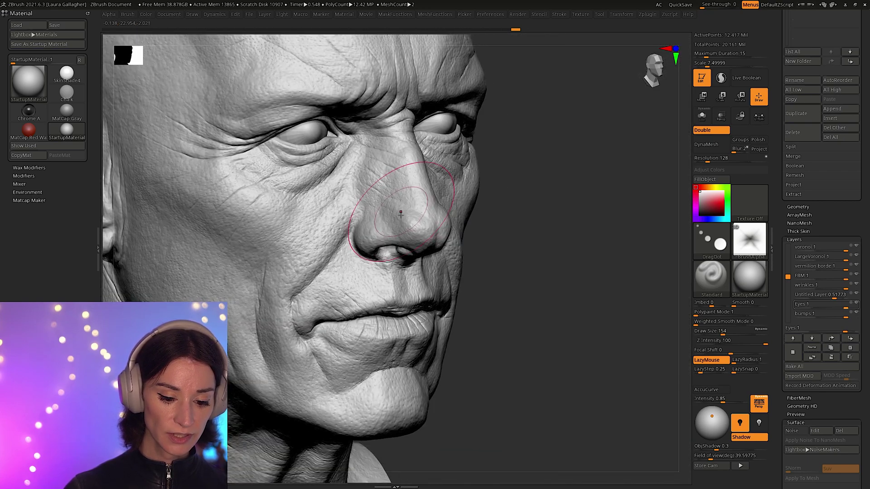
{"action": "right_click_drag", "start_coordinate": [400, 216], "coordinate": [458, 268], "text": "ctrl"}
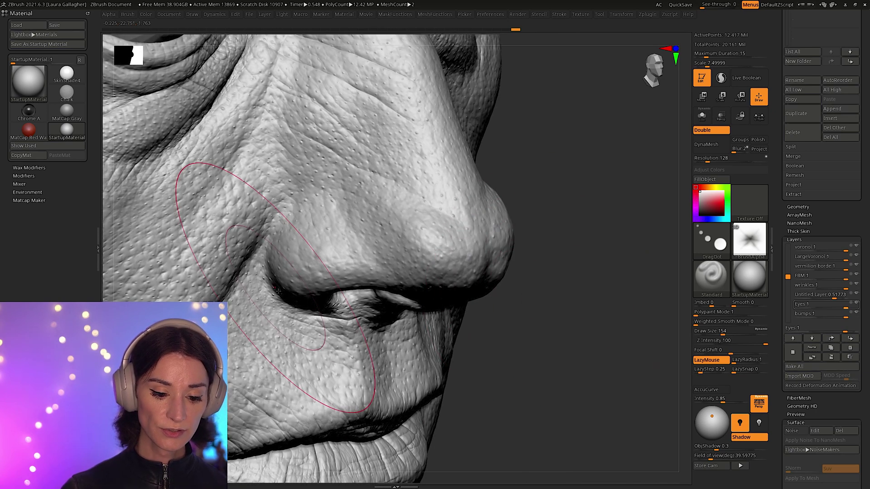
{"action": "scroll", "coordinate": [275, 289], "scroll_direction": "down", "scroll_amount": 3}
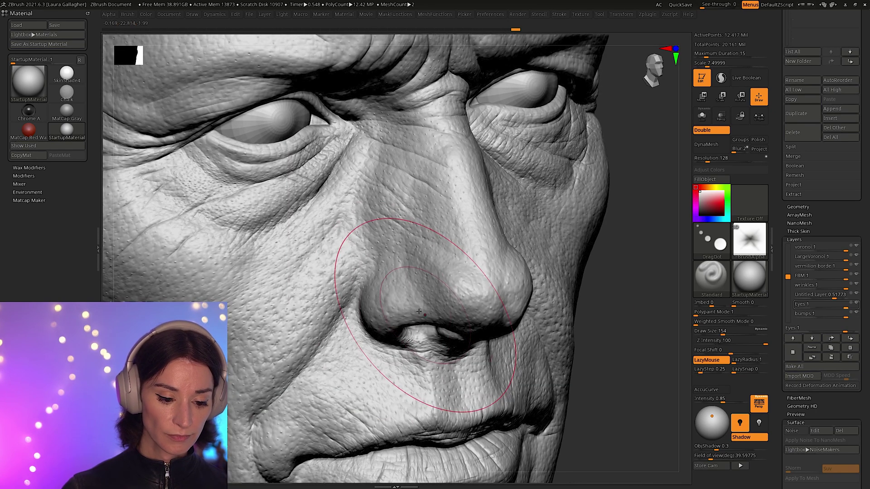
{"action": "scroll", "coordinate": [379, 310], "scroll_direction": "up", "scroll_amount": 3}
{"action": "right_click_drag", "start_coordinate": [379, 311], "coordinate": [419, 302], "text": "alt"}
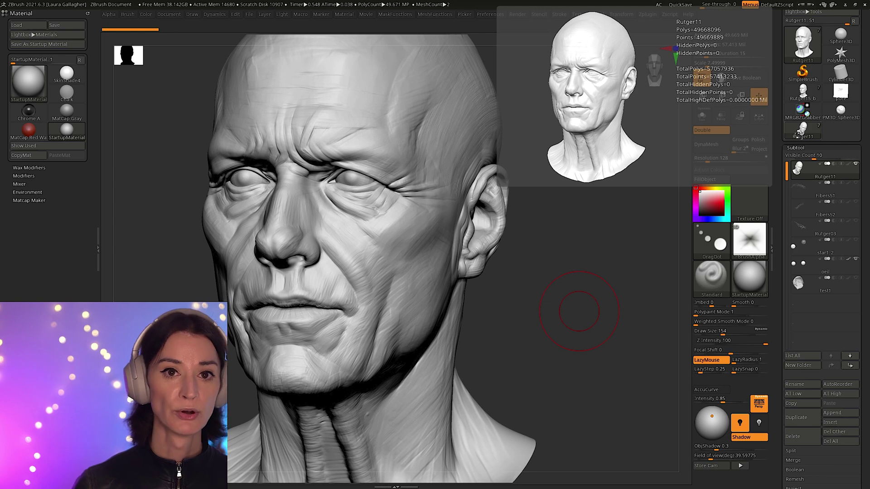
Turn the head frontal, toggle Polyframe to show its polygroups, then hide them and prepare to smooth
{"action": "left_click_drag", "start_coordinate": [528, 305], "coordinate": [536, 368]}
{"action": "key", "text": "shift+f"}
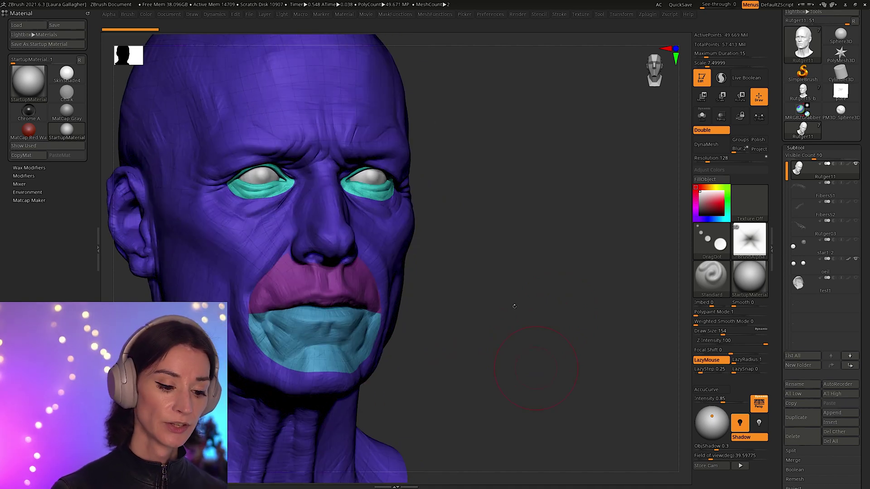
{"action": "mouse_move", "coordinate": [537, 348]}
{"action": "left_mouse_down"}
{"action": "mouse_move", "coordinate": [595, 344]}
{"action": "mouse_move", "coordinate": [609, 366]}
{"action": "left_mouse_up"}
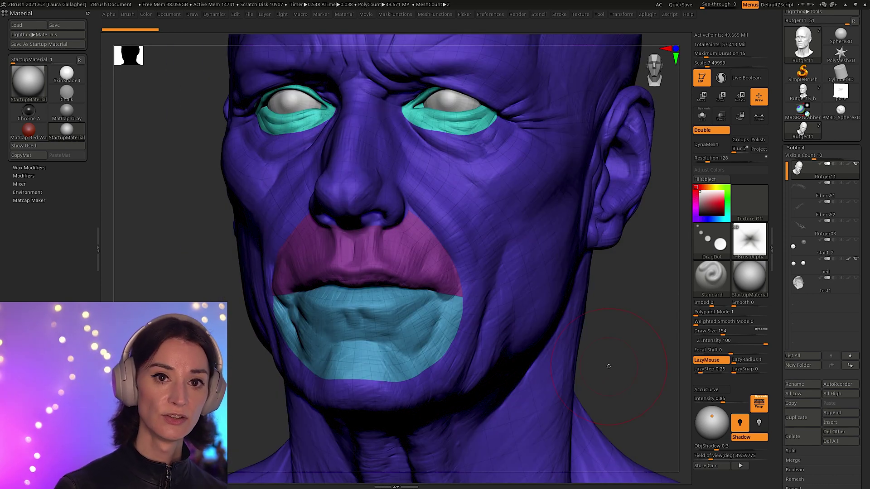
{"action": "key", "text": "shift+f"}
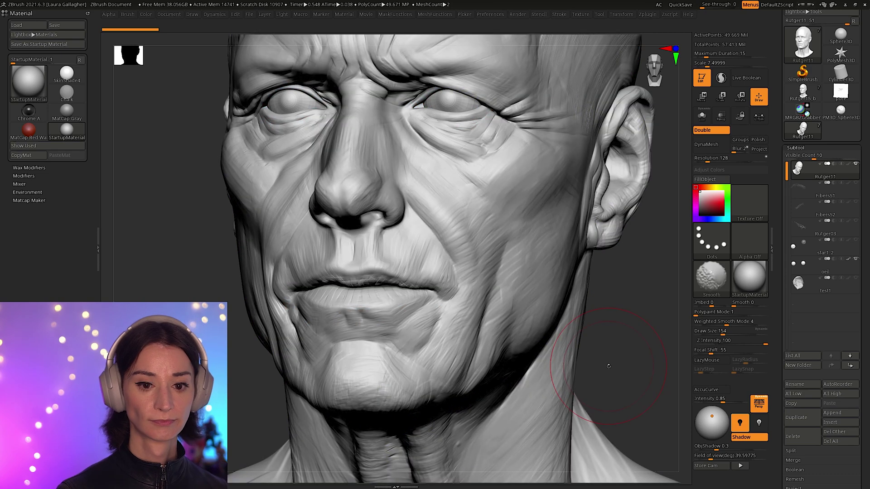
{"action": "key", "text": "shift"}
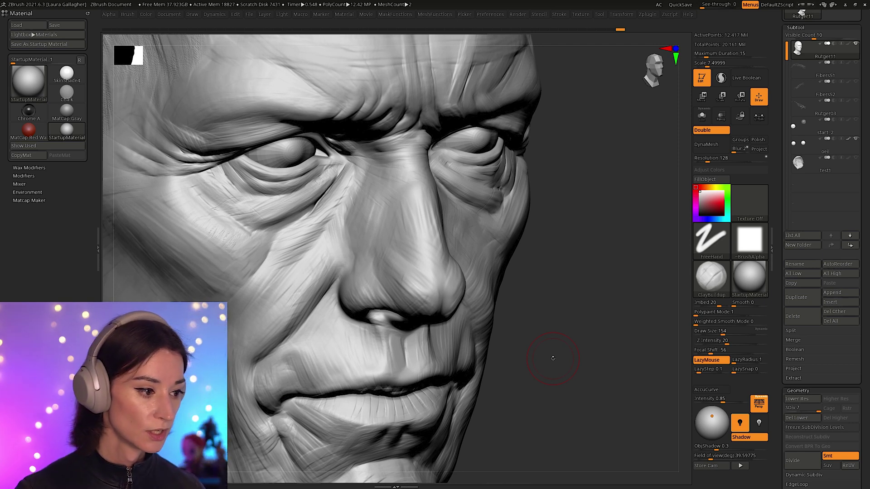
Zoom in and build up the nasolabial fold beside the nose with ClayBuildup strokes
{"action": "right_click_drag", "start_coordinate": [318, 296], "coordinate": [334, 276], "text": "ctrl"}
{"action": "mouse_move", "coordinate": [334, 275]}
{"action": "left_mouse_down"}
{"action": "mouse_move", "coordinate": [347, 245]}
{"action": "mouse_move", "coordinate": [285, 300]}
{"action": "left_mouse_up"}
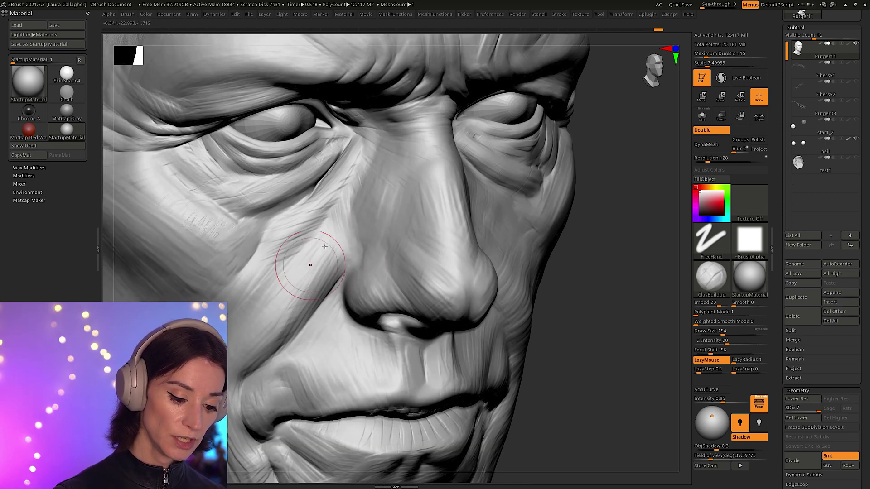
{"action": "left_click_drag", "start_coordinate": [320, 248], "coordinate": [286, 294]}
{"action": "left_click_drag", "start_coordinate": [336, 218], "coordinate": [287, 274]}
{"action": "left_click_drag", "start_coordinate": [317, 237], "coordinate": [273, 292]}
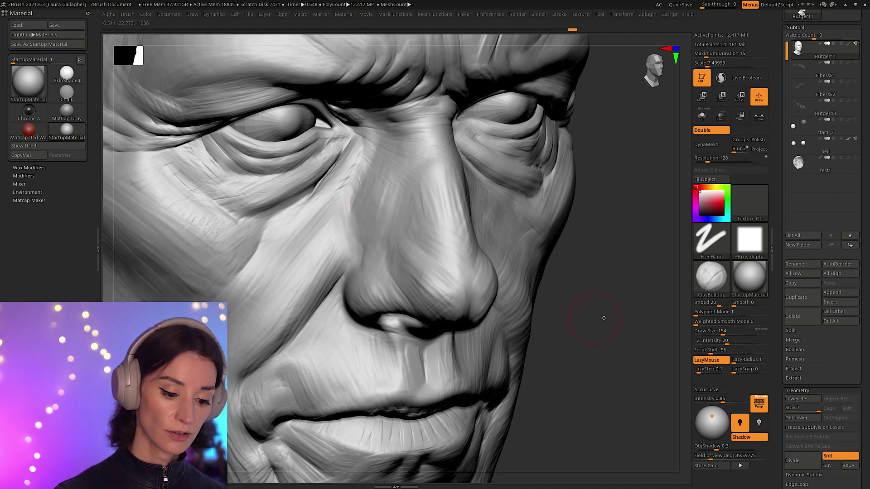
Turn the face to profile and switch to ClayTubes at draw size 63, intensity 49
{"action": "left_click_drag", "start_coordinate": [594, 312], "coordinate": [595, 337]}
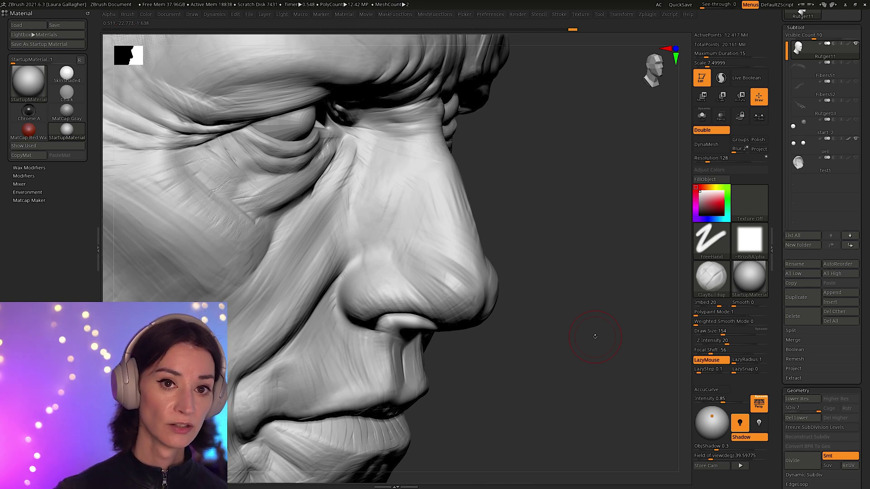
{"action": "key", "text": "b"}
{"action": "key", "text": "c"}
{"action": "key", "text": "t"}
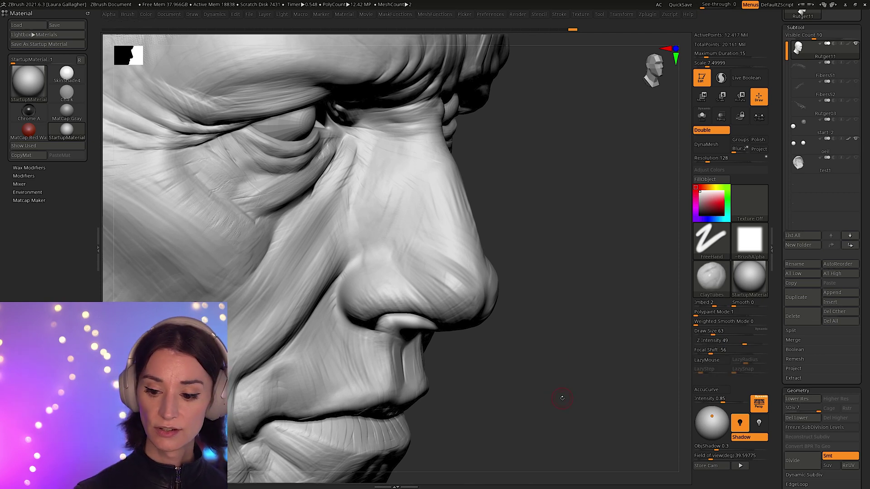
{"action": "left_click_drag", "start_coordinate": [778, 122], "coordinate": [778, 312]}
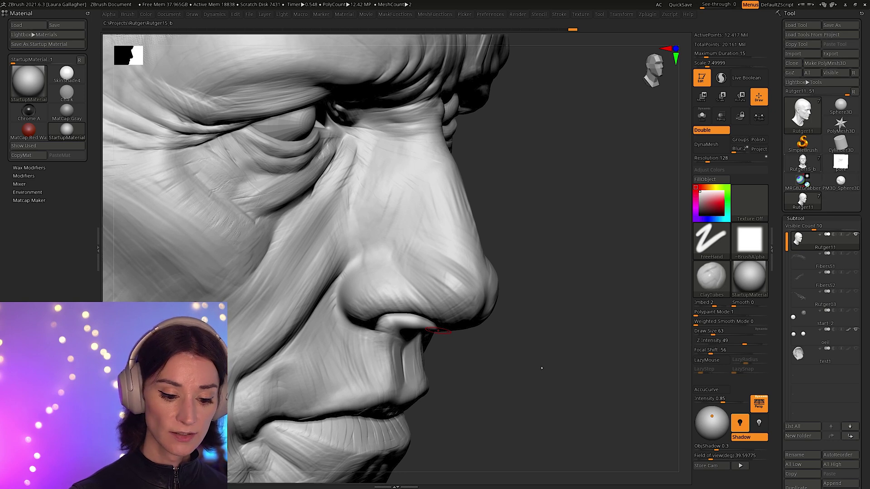
{"action": "left_click", "coordinate": [802, 162]}
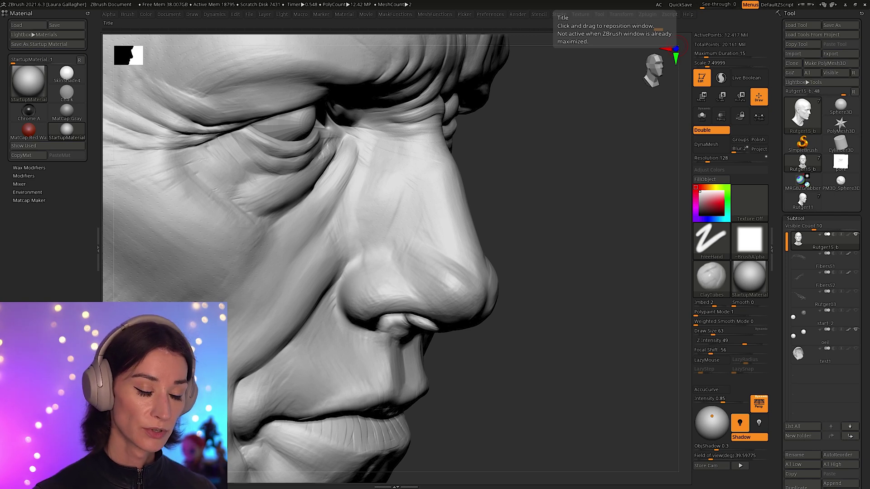
{"action": "right_click_drag", "start_coordinate": [335, 252], "coordinate": [318, 258]}
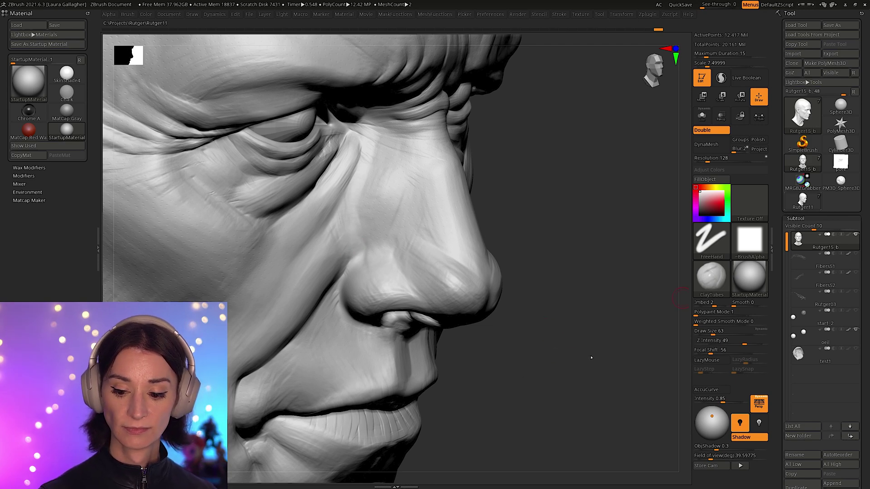
{"action": "left_click_drag", "start_coordinate": [570, 377], "coordinate": [653, 361], "text": "alt"}
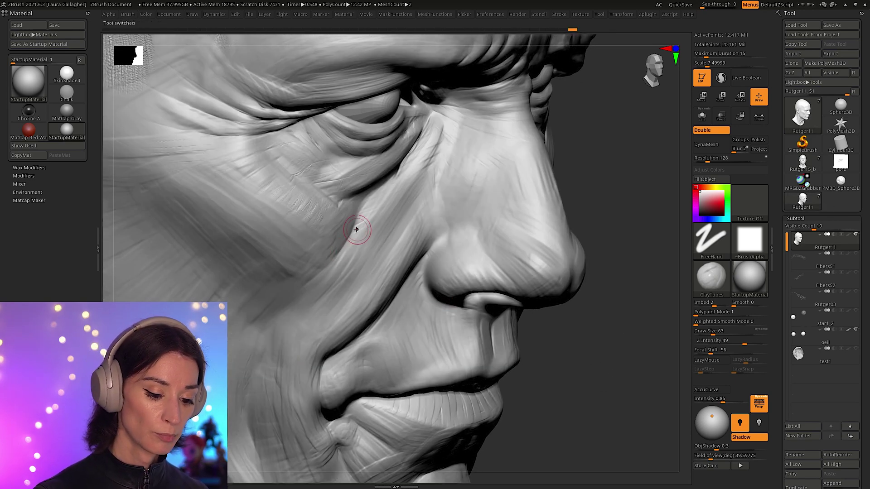
Enlarge the brush to draw size 135 and sculpt short clay strokes on the cheek
{"action": "key", "text": "]"}
{"action": "key", "text": "]"}
{"action": "key", "text": "]"}
{"action": "key", "text": "]"}
{"action": "key", "text": "]"}
{"action": "key", "text": "]"}
{"action": "key", "text": "]"}
{"action": "key", "text": "]"}
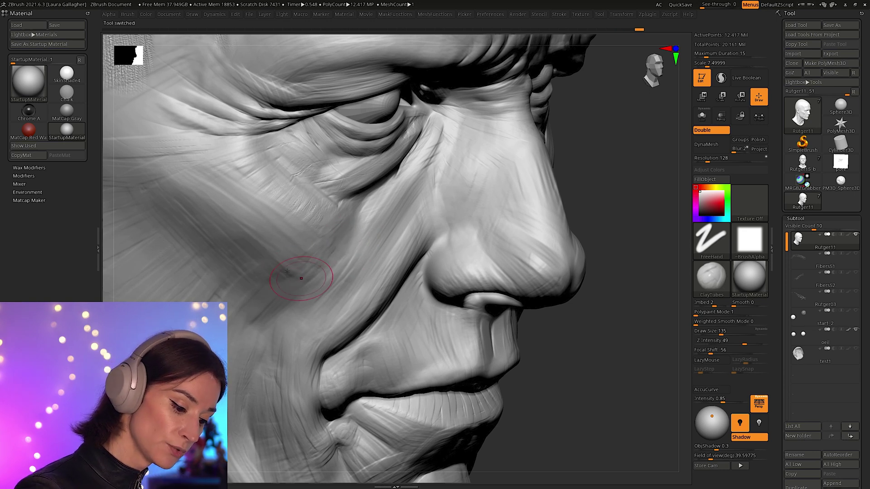
{"action": "left_click_drag", "start_coordinate": [211, 190], "coordinate": [257, 222]}
{"action": "left_click_drag", "start_coordinate": [217, 166], "coordinate": [221, 169]}
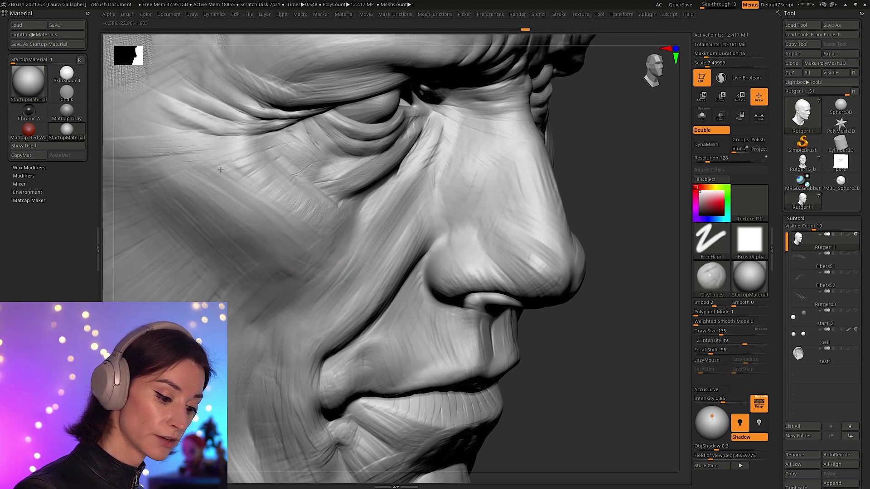
{"action": "left_click_drag", "start_coordinate": [312, 236], "coordinate": [329, 234]}
{"action": "left_click_drag", "start_coordinate": [219, 146], "coordinate": [230, 184]}
Step back and forth through the recent cheek sculpting strokes with undo and redo
{"action": "key", "text": "ctrl+shift+z"}
{"action": "key", "text": "ctrl+shift+z"}
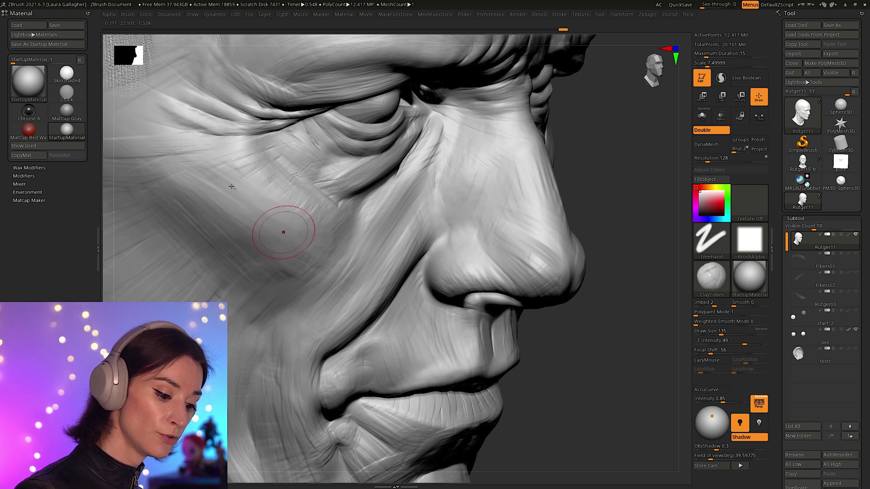
{"action": "key", "text": "ctrl+shift+z"}
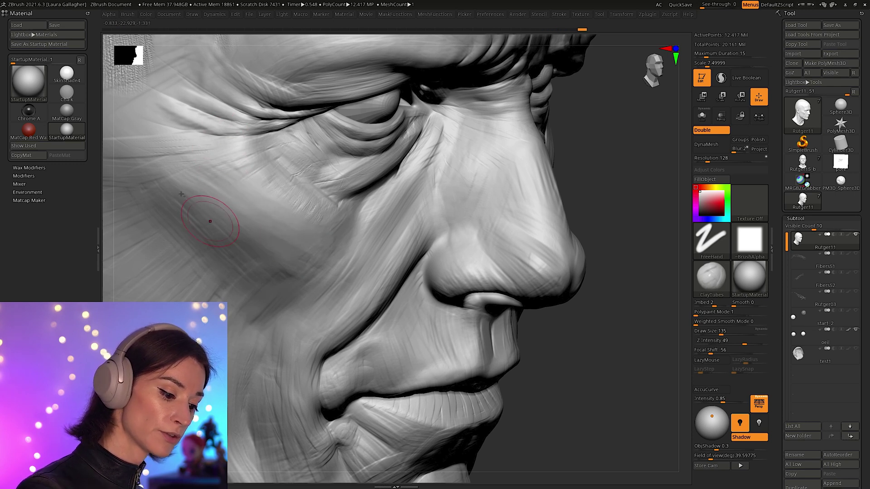
{"action": "key", "text": "ctrl+shift+z"}
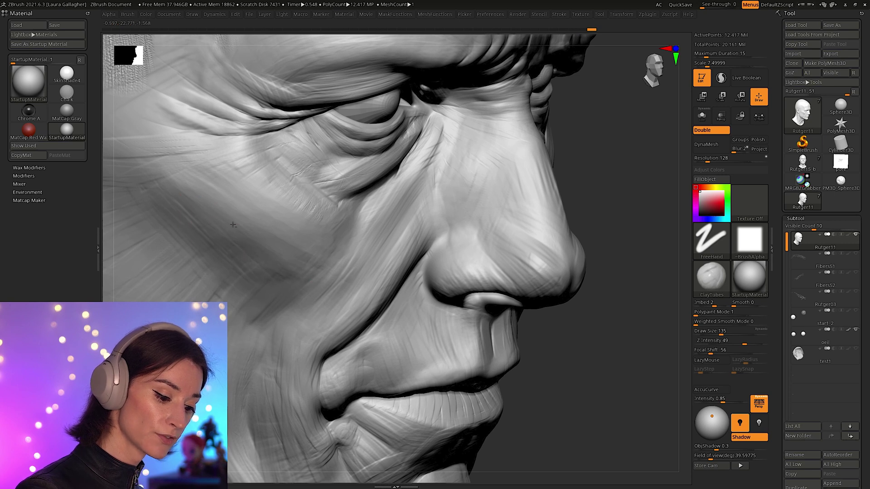
{"action": "key", "text": "ctrl+shift+z"}
{"action": "key", "text": "ctrl+shift+z"}
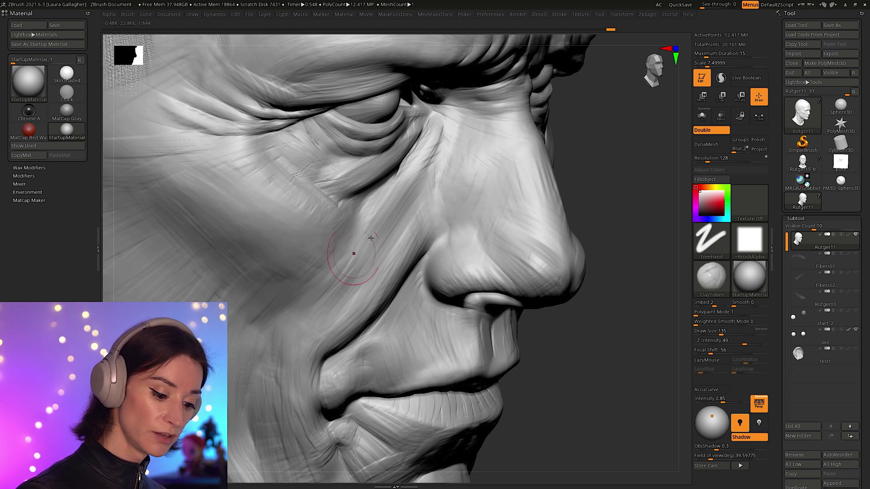
{"action": "key", "text": "ctrl+shift+z"}
{"action": "key", "text": "ctrl+shift+z"}
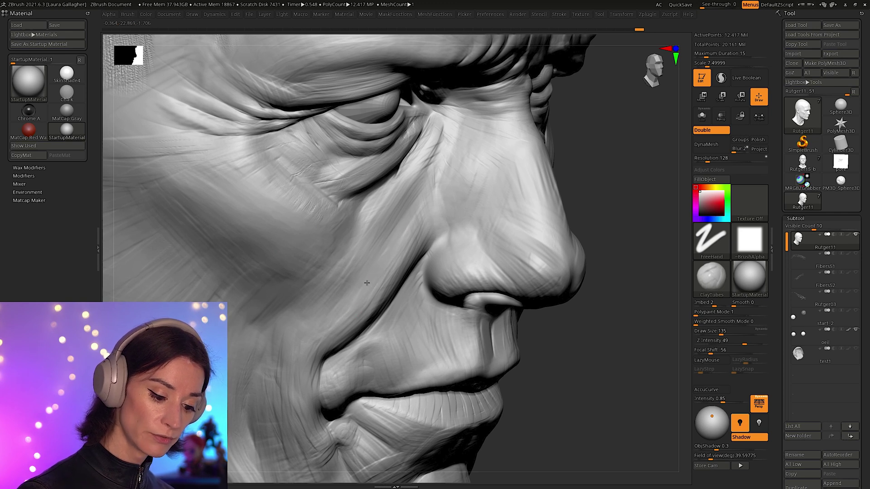
{"action": "key", "text": "ctrl+shift+z"}
{"action": "key", "text": "ctrl+shift+z"}
{"action": "key", "text": "ctrl+shift+z"}
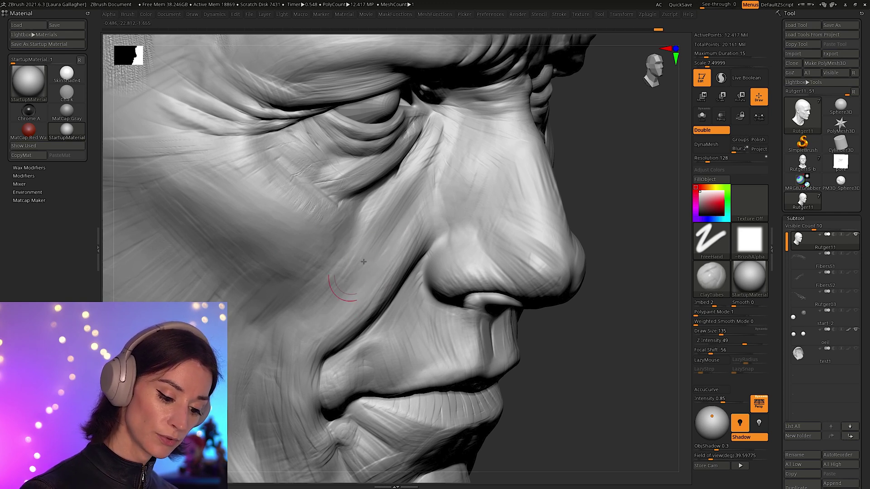
{"action": "key", "text": "ctrl+shift+z"}
{"action": "key", "text": "ctrl+z"}
{"action": "key", "text": "ctrl+z"}
{"action": "key", "text": "ctrl+z"}
{"action": "key", "text": "ctrl+z"}
{"action": "key", "text": "ctrl+z"}
{"action": "key", "text": "ctrl+z"}
{"action": "key", "text": "ctrl+z"}
{"action": "key", "text": "ctrl+z"}
{"action": "key", "text": "ctrl+z"}
{"action": "key", "text": "ctrl+z"}
{"action": "key", "text": "ctrl+z"}
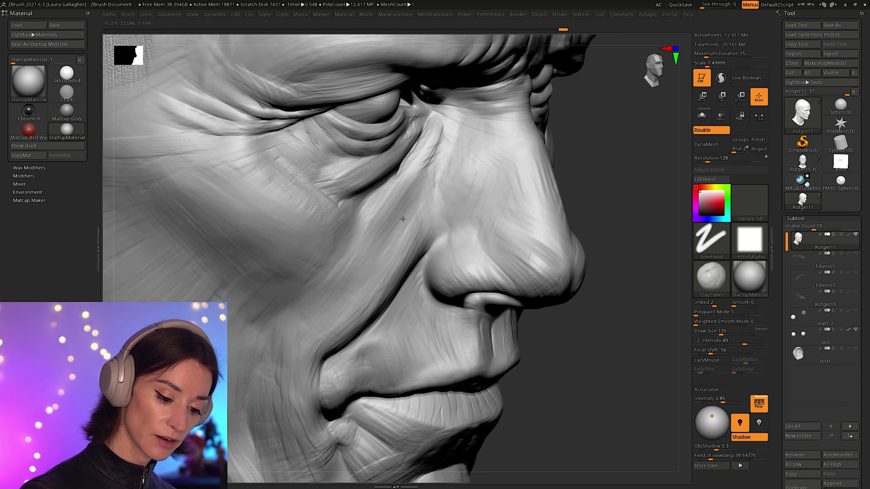
{"action": "key", "text": "ctrl+shift+z"}
{"action": "key", "text": "ctrl+shift+z"}
{"action": "key", "text": "ctrl+shift+z"}
{"action": "key", "text": "ctrl+shift+z"}
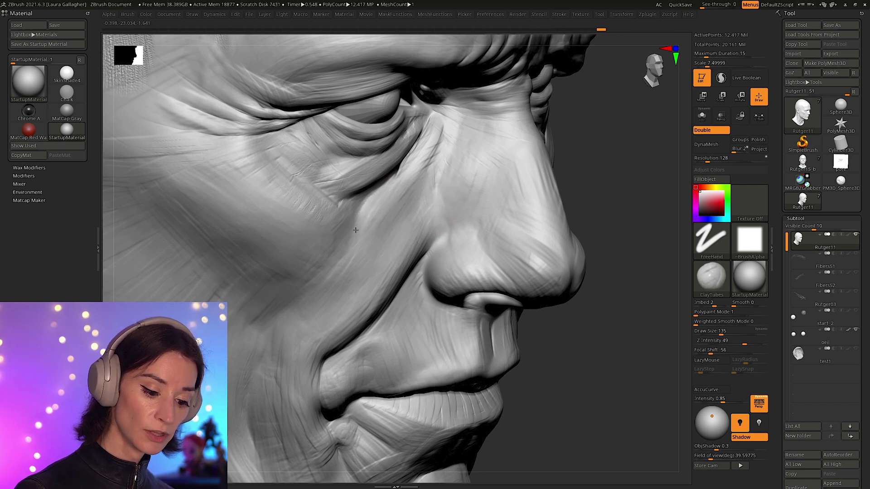
{"action": "key", "text": "ctrl+shift+z"}
{"action": "key", "text": "ctrl+shift+z"}
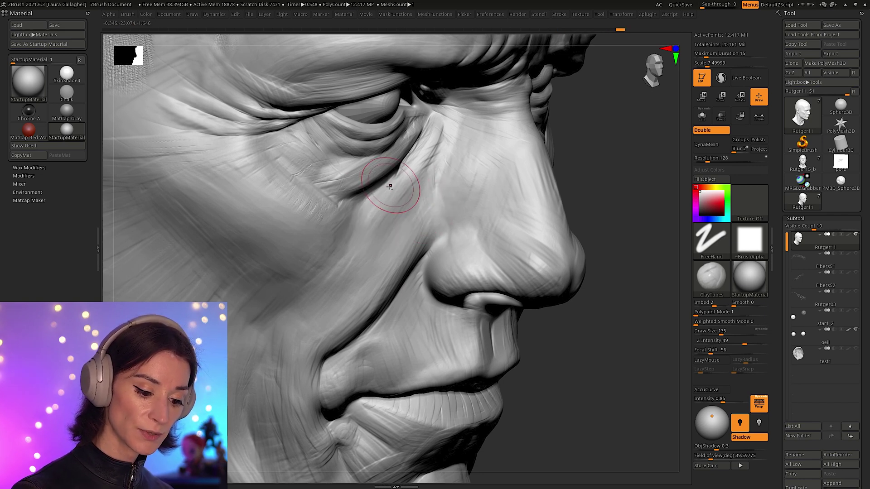
{"action": "key", "text": "ctrl+shift+z"}
{"action": "key", "text": "ctrl+shift+z"}
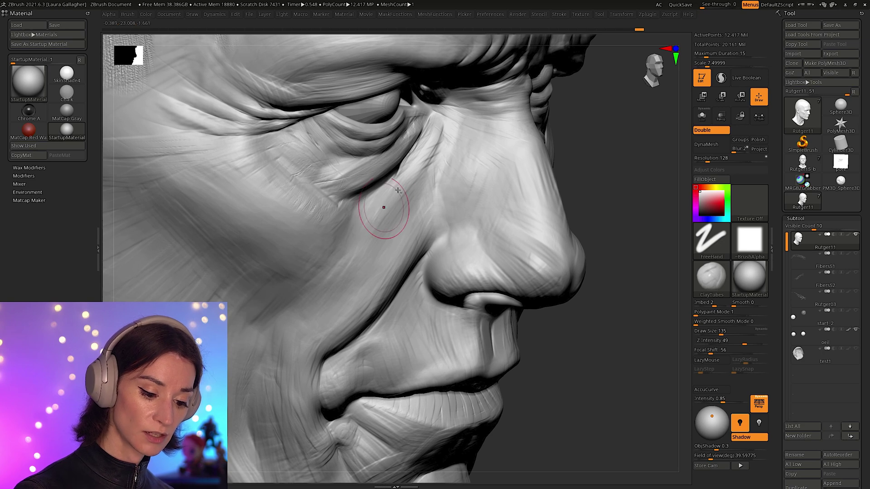
{"action": "key", "text": "ctrl+shift+z"}
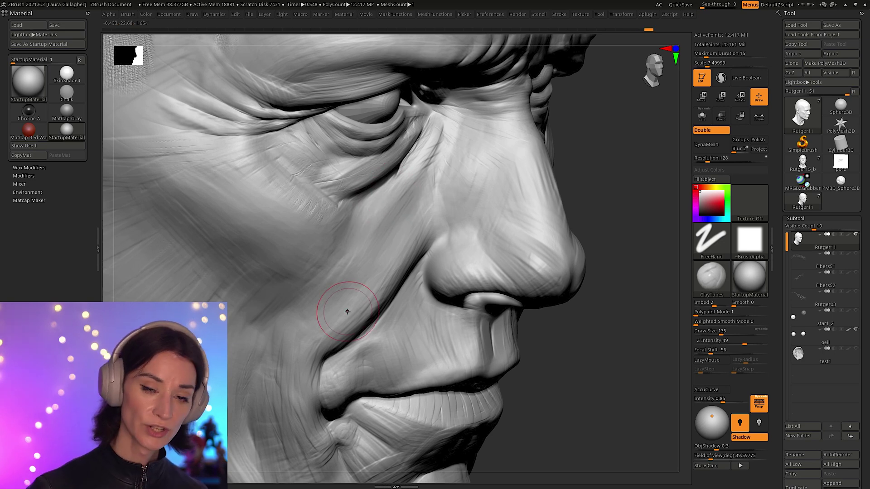
Turn the face toward the viewer, build up the fold beside the nose, and zoom in close
{"action": "left_click_drag", "start_coordinate": [616, 358], "coordinate": [446, 217]}
{"action": "left_click_drag", "start_coordinate": [410, 273], "coordinate": [394, 294]}
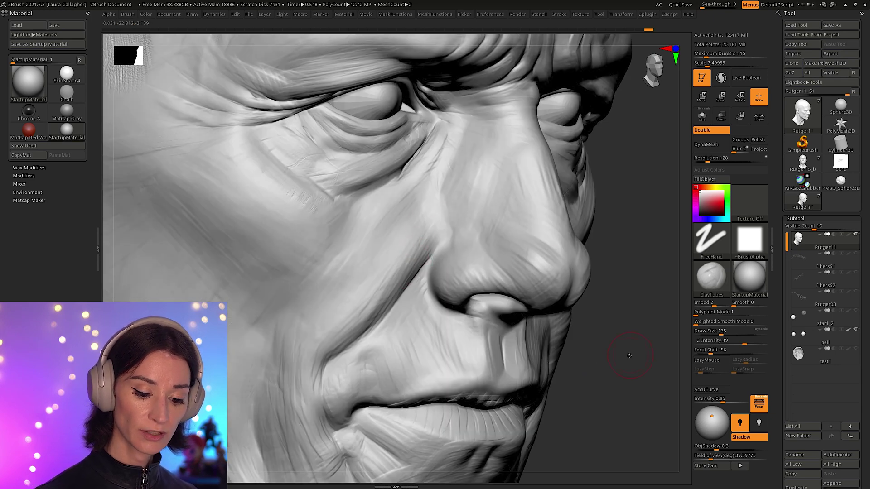
{"action": "mouse_move", "coordinate": [627, 355]}
{"action": "left_mouse_down"}
{"action": "mouse_move", "coordinate": [480, 233]}
{"action": "mouse_move", "coordinate": [453, 222]}
{"action": "mouse_move", "coordinate": [383, 298]}
{"action": "left_mouse_up"}
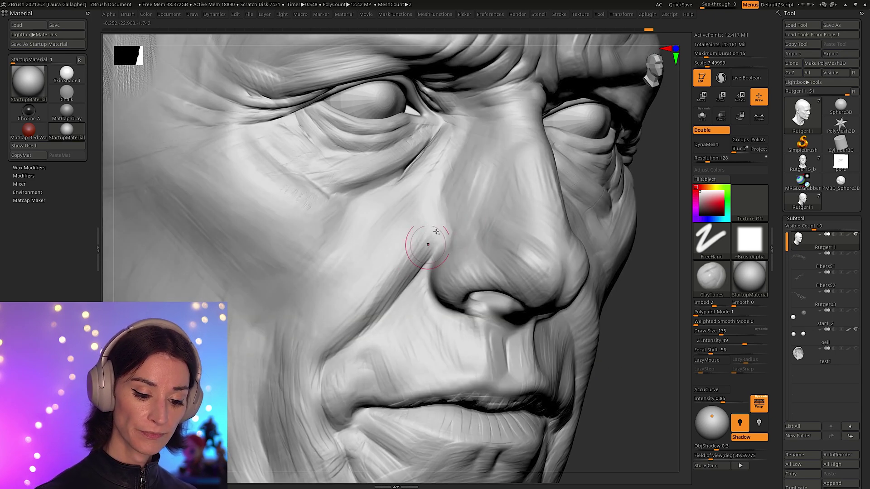
{"action": "left_click_drag", "start_coordinate": [426, 245], "coordinate": [369, 317]}
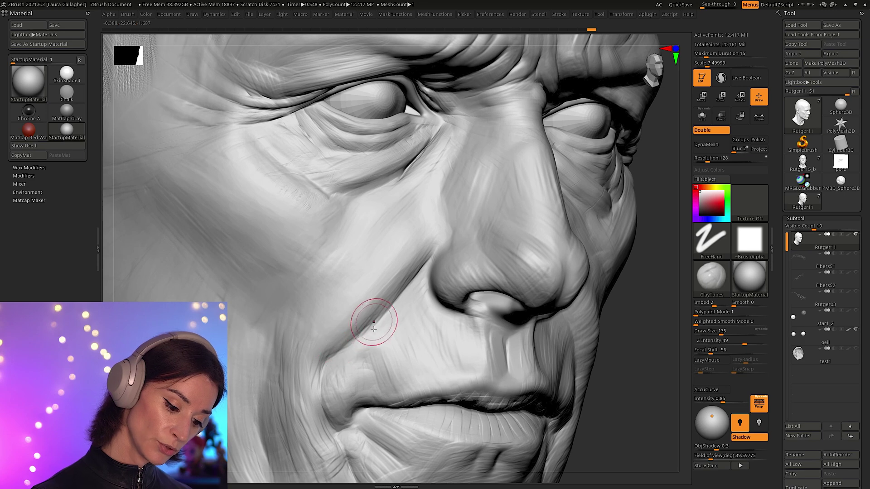
{"action": "mouse_move", "coordinate": [380, 331]}
{"action": "right_mouse_down", "text": "ctrl"}
{"action": "mouse_move", "coordinate": [389, 344]}
{"action": "mouse_move", "coordinate": [365, 330]}
{"action": "right_mouse_up", "text": "ctrl"}
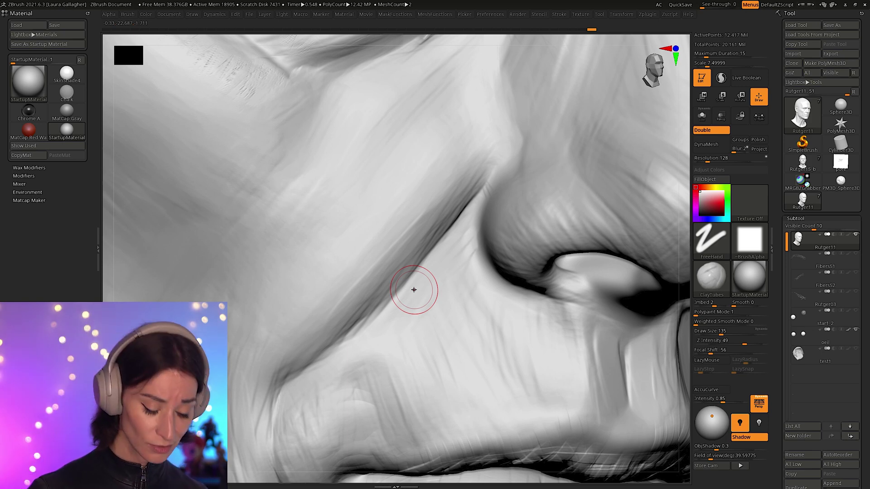
Carve a trial crease down the cheek with an enlarged DamStandard brush, then undo it
{"action": "key", "text": "b"}
{"action": "key", "text": "d"}
{"action": "key", "text": "s"}
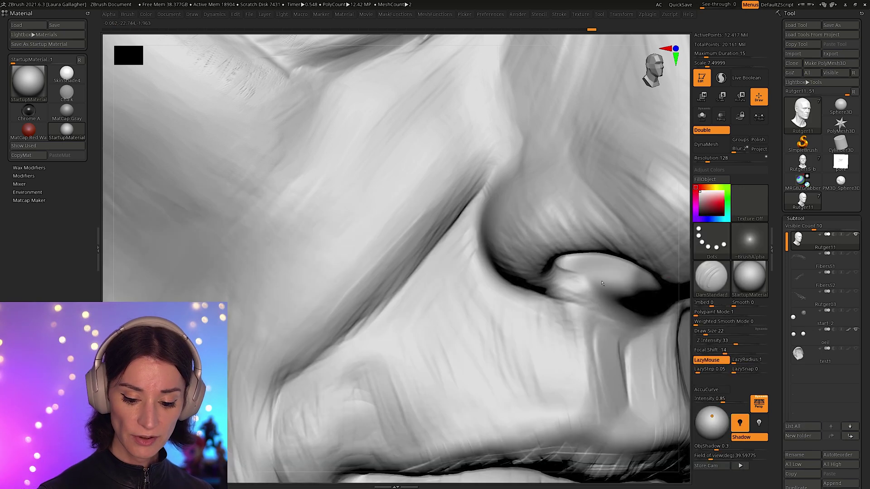
{"action": "key", "text": "bracketright"}
{"action": "key", "text": "bracketright"}
{"action": "key", "text": "bracketright"}
{"action": "key", "text": "bracketright"}
{"action": "key", "text": "bracketright"}
{"action": "key", "text": "bracketright"}
{"action": "key", "text": "bracketright"}
{"action": "key", "text": "bracketright"}
{"action": "key", "text": "bracketright"}
{"action": "key", "text": "bracketright"}
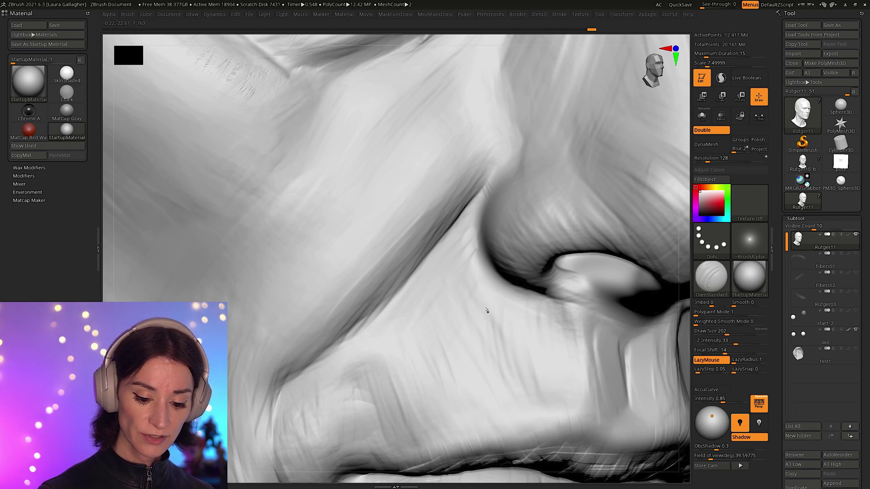
{"action": "mouse_move", "coordinate": [514, 316]}
{"action": "left_mouse_down"}
{"action": "mouse_move", "coordinate": [369, 375]}
{"action": "mouse_move", "coordinate": [305, 412]}
{"action": "left_mouse_up"}
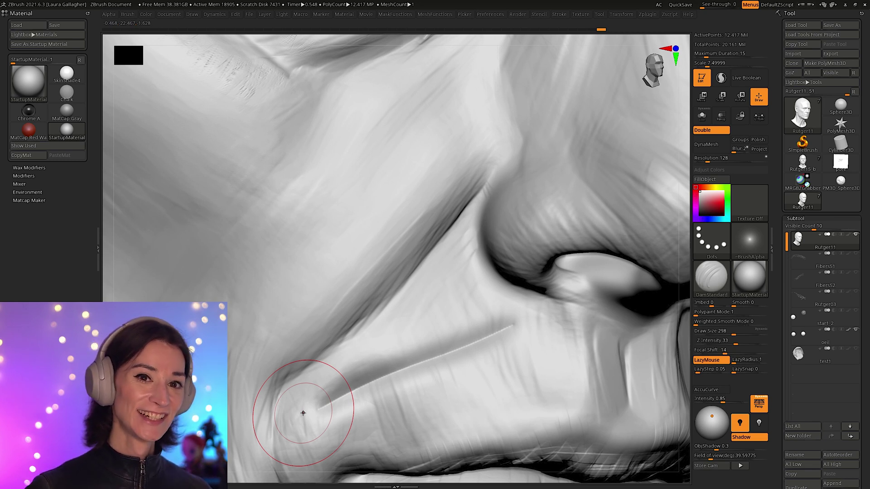
{"action": "key", "text": "ctrl"}
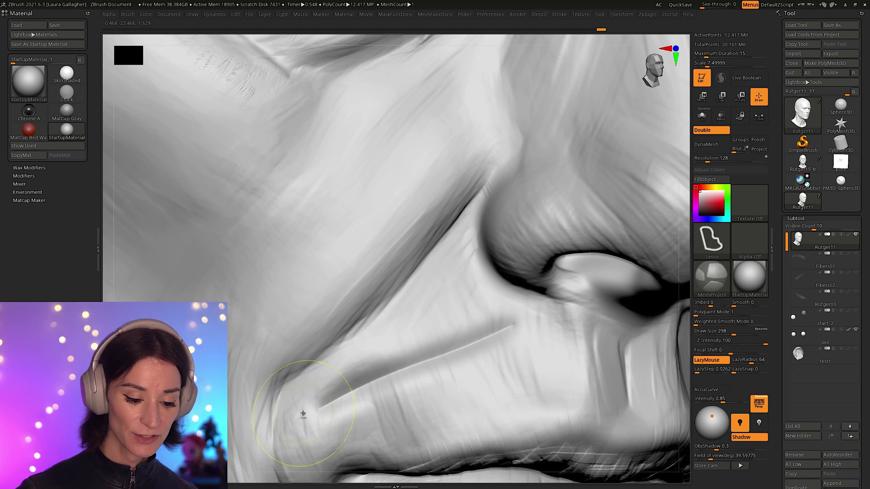
{"action": "key", "text": "ctrl+z"}
Soften and fill the dark crease beside the nostril with ClayTubes, then open the skin reference photo
{"action": "key", "text": "b"}
{"action": "key", "text": "c"}
{"action": "key", "text": "t"}
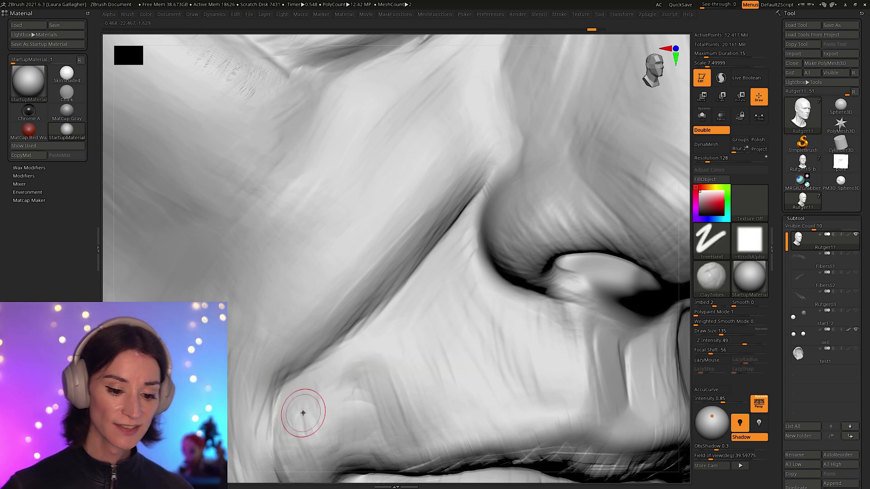
{"action": "key", "text": "bracketright"}
{"action": "key", "text": "bracketright"}
{"action": "key", "text": "bracketright"}
{"action": "key", "text": "bracketright"}
{"action": "left_click_drag", "start_coordinate": [498, 168], "coordinate": [482, 222]}
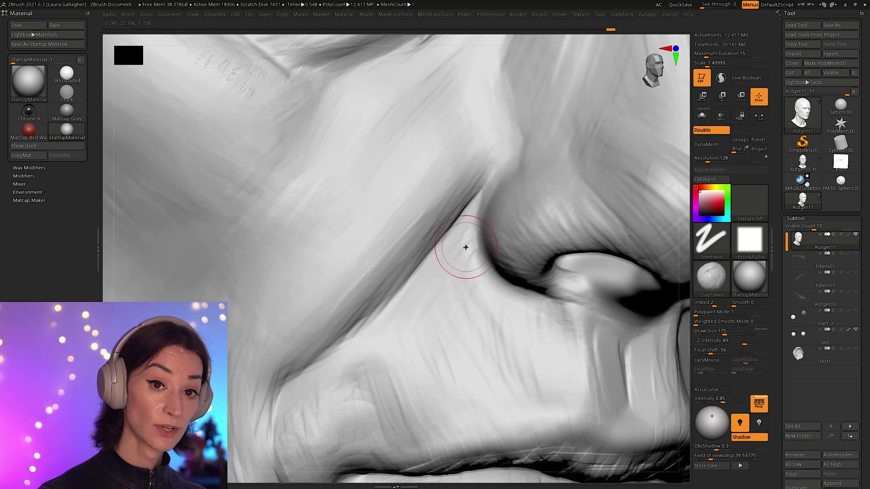
{"action": "right_click_drag", "start_coordinate": [467, 237], "coordinate": [464, 221]}
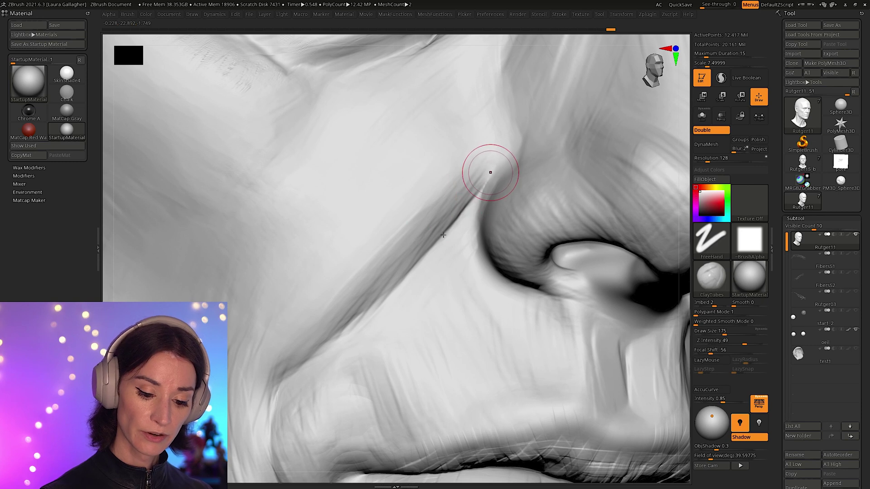
{"action": "left_click_drag", "start_coordinate": [490, 172], "coordinate": [443, 235]}
{"action": "left_click_drag", "start_coordinate": [491, 178], "coordinate": [414, 267]}
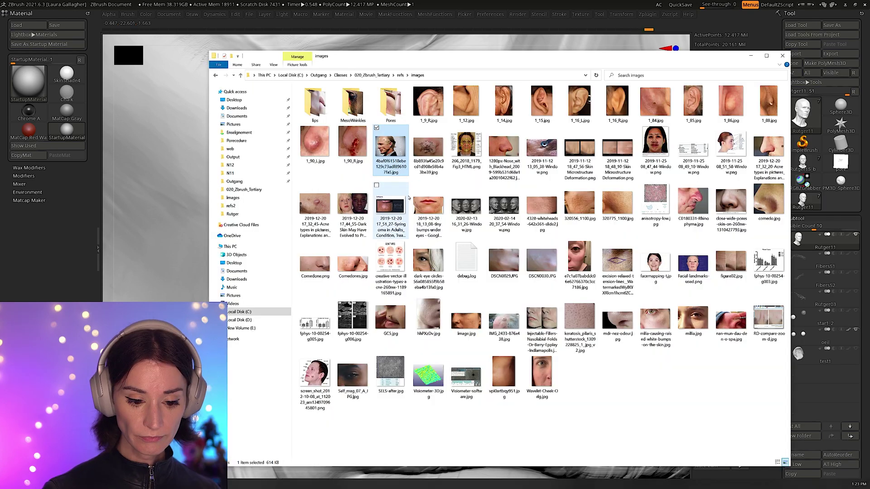
{"action": "double_click", "coordinate": [291, 319]}
Zoom into the cheek and fold skin in the reference photo, then return to ZBrush
{"action": "scroll", "coordinate": [292, 319], "scroll_direction": "up", "scroll_amount": 5, "text": "ctrl"}
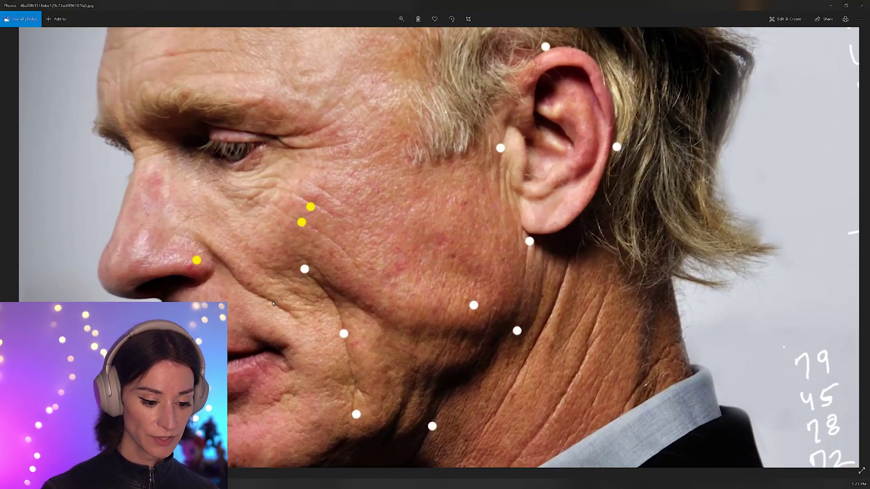
{"action": "scroll", "coordinate": [284, 344], "scroll_direction": "up", "scroll_amount": 3, "text": "ctrl"}
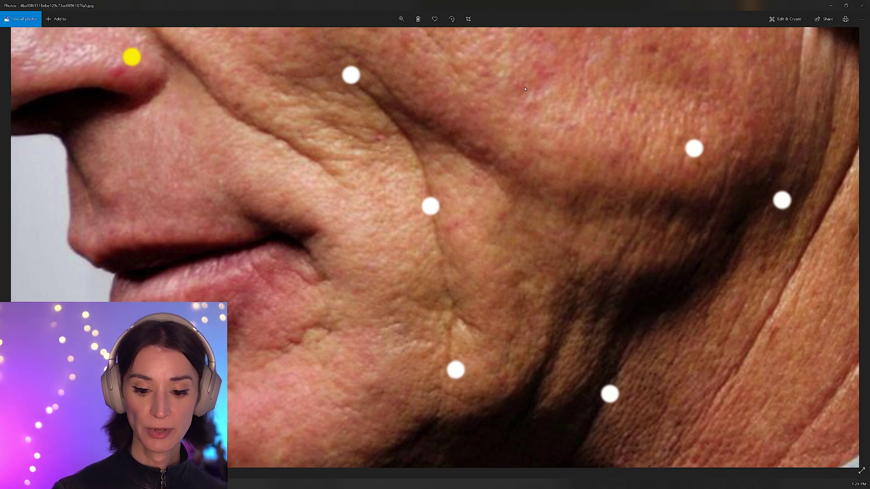
{"action": "key", "text": "alt+Tab"}
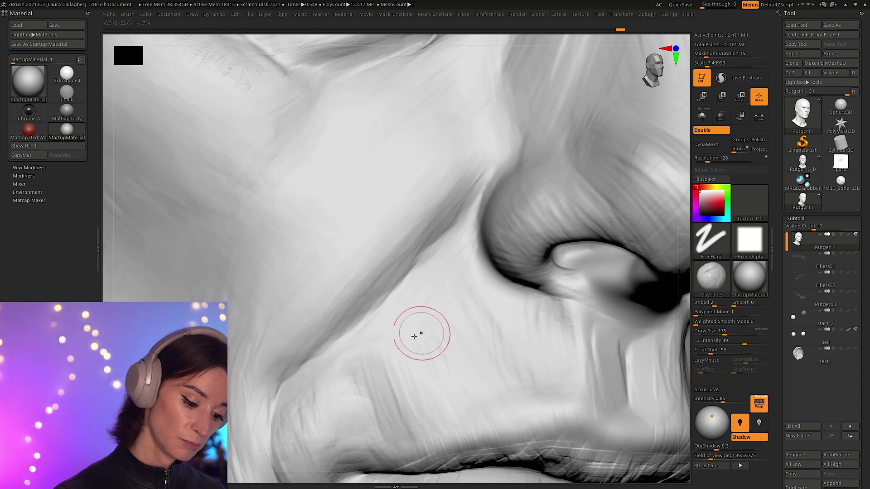
Rotate the Rutger15_b head slightly to view its finished fine skin detail
{"action": "right_click_drag", "start_coordinate": [412, 359], "coordinate": [356, 378]}
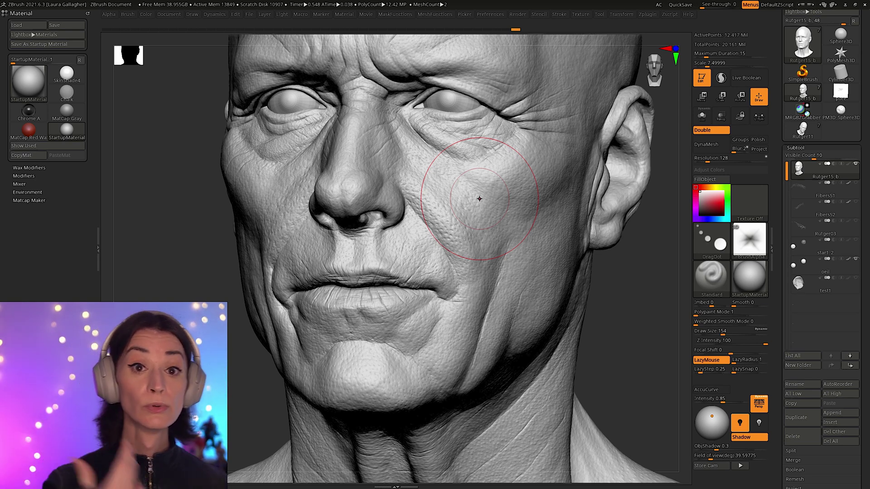
Scroll to the Tool > Layers list showing bumps, wrinkles, FBM and Eyes, and zoom in on the lips
{"action": "left_click_drag", "start_coordinate": [590, 339], "coordinate": [609, 355]}
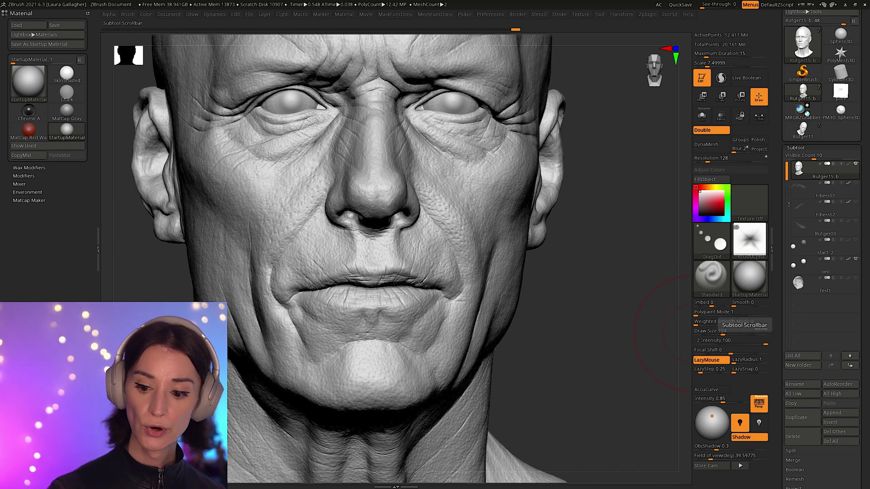
{"action": "scroll", "coordinate": [791, 272], "scroll_direction": "down", "scroll_amount": 5}
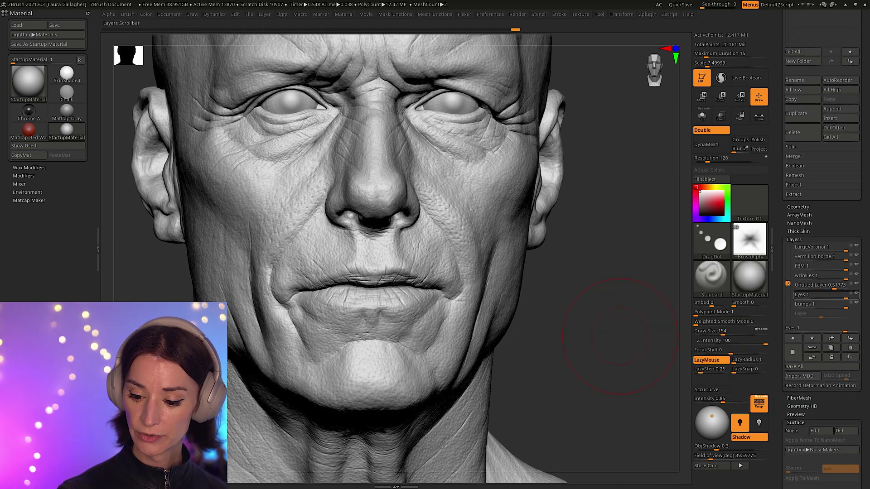
{"action": "left_click_drag", "start_coordinate": [788, 283], "coordinate": [788, 277]}
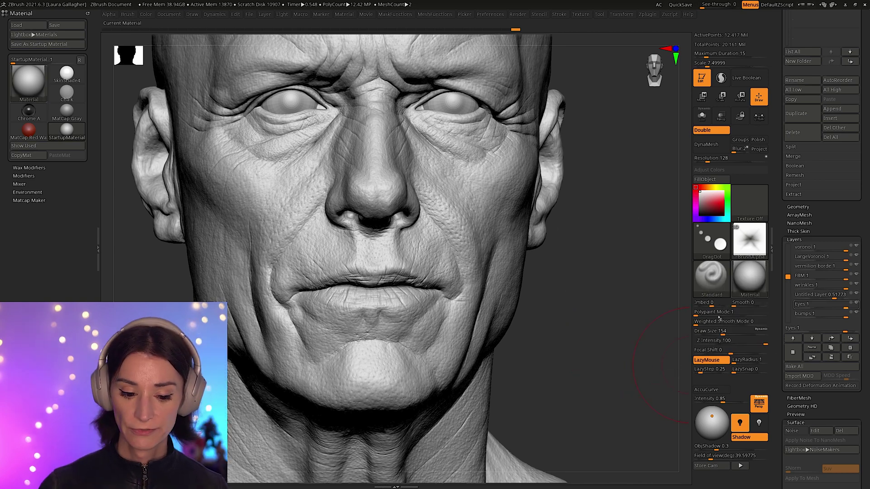
{"action": "left_click_drag", "start_coordinate": [610, 315], "coordinate": [609, 317]}
{"action": "right_click_drag", "start_coordinate": [370, 307], "coordinate": [355, 362], "text": "ctrl"}
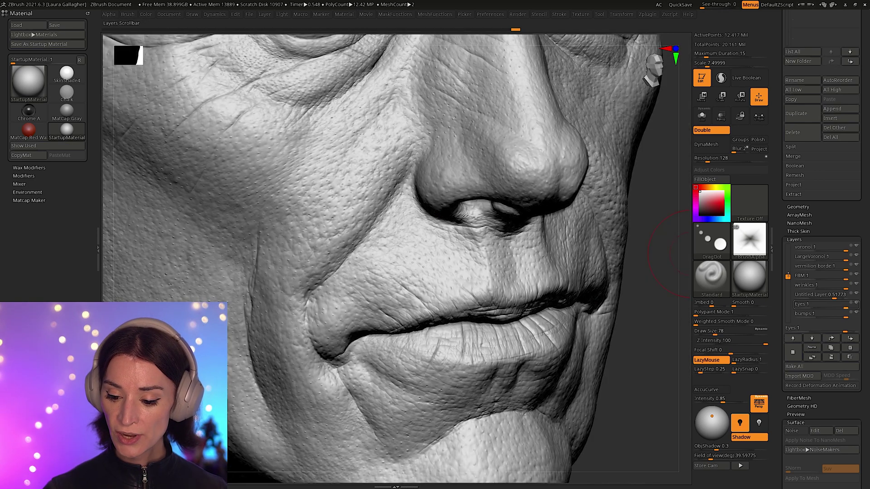
{"action": "left_click_drag", "start_coordinate": [788, 275], "coordinate": [789, 290]}
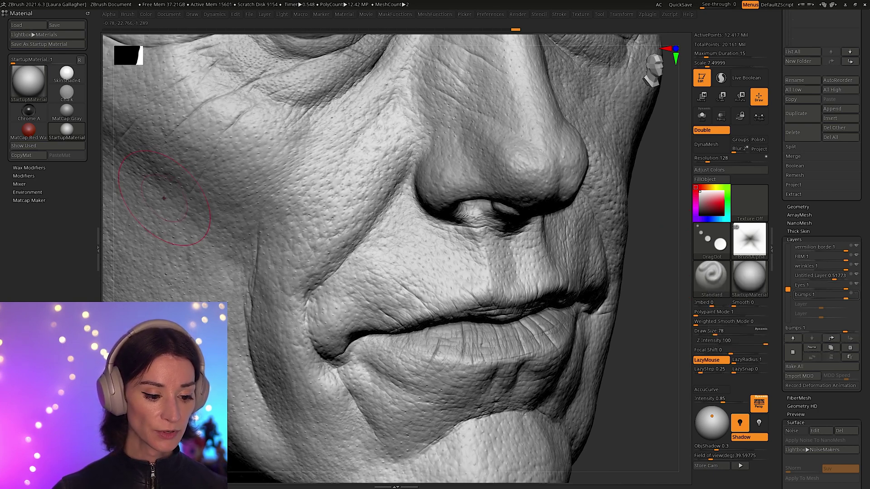
{"action": "mouse_move", "coordinate": [859, 295]}
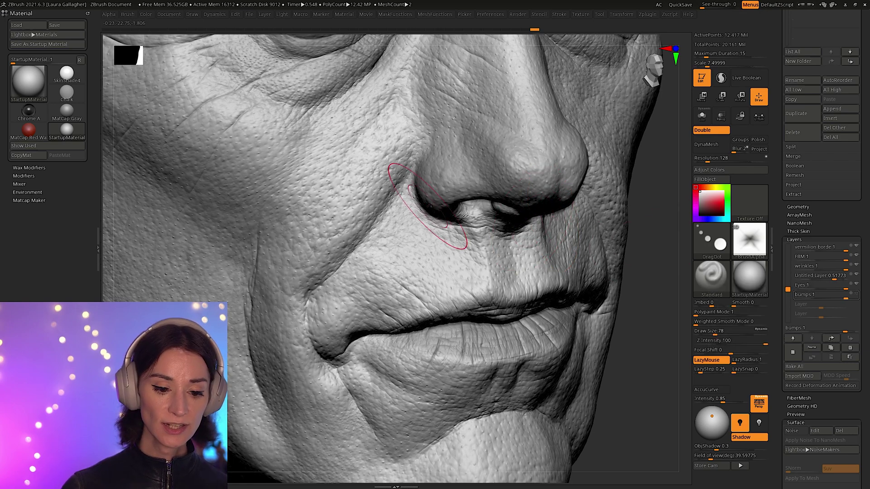
{"action": "right_click_drag", "start_coordinate": [378, 140], "coordinate": [380, 219], "text": "alt"}
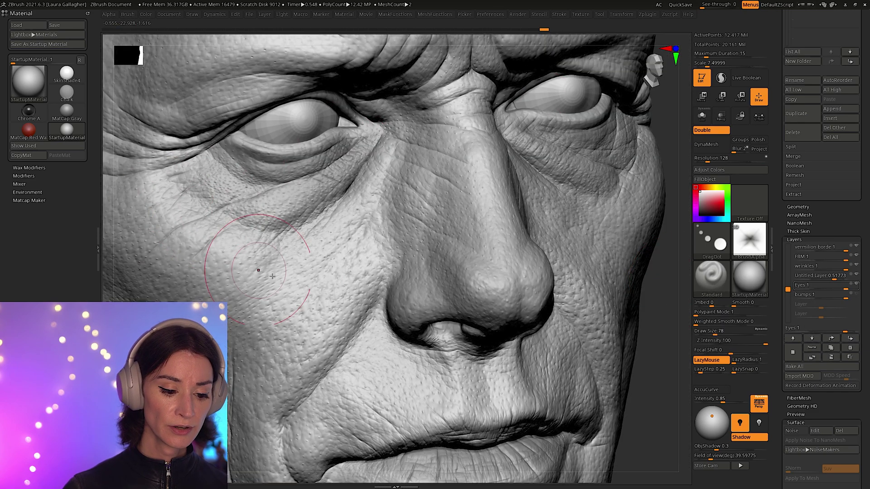
{"action": "right_click_drag", "start_coordinate": [286, 296], "coordinate": [294, 254]}
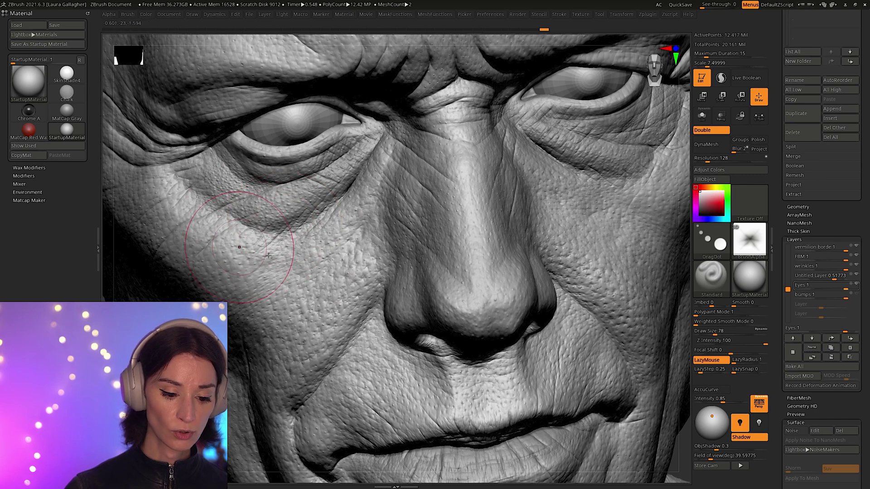
{"action": "mouse_move", "coordinate": [288, 219]}
{"action": "right_mouse_down", "text": "alt"}
{"action": "mouse_move", "coordinate": [335, 232]}
{"action": "mouse_move", "coordinate": [329, 257]}
{"action": "right_mouse_up", "text": "alt"}
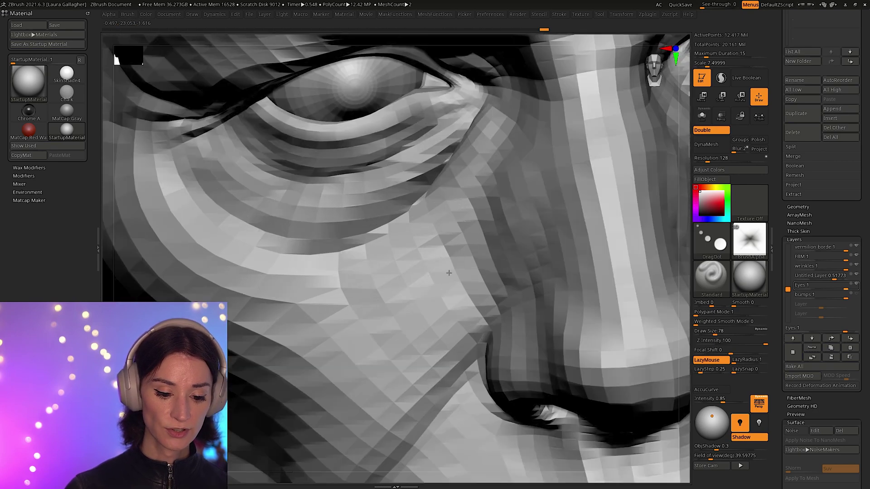
{"action": "mouse_move", "coordinate": [856, 285]}
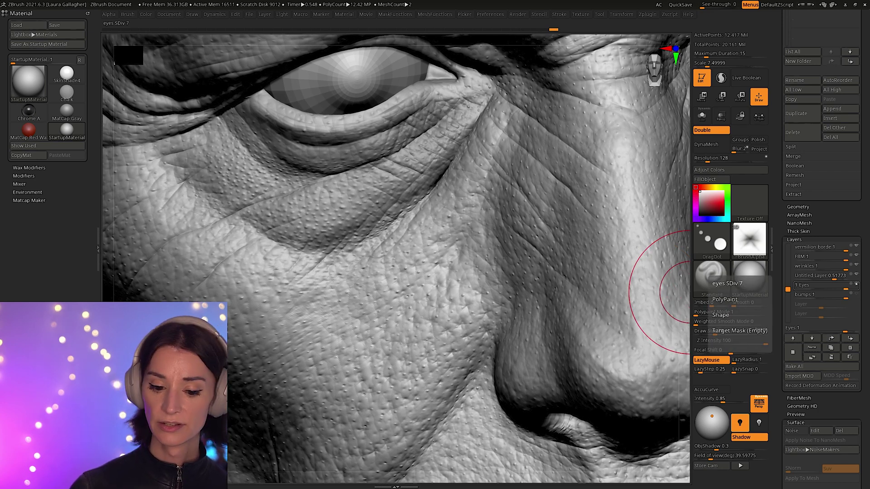
Click through the layer rows, ending with FBM as the active layer in Tool > Layers
{"action": "left_click", "coordinate": [856, 275]}
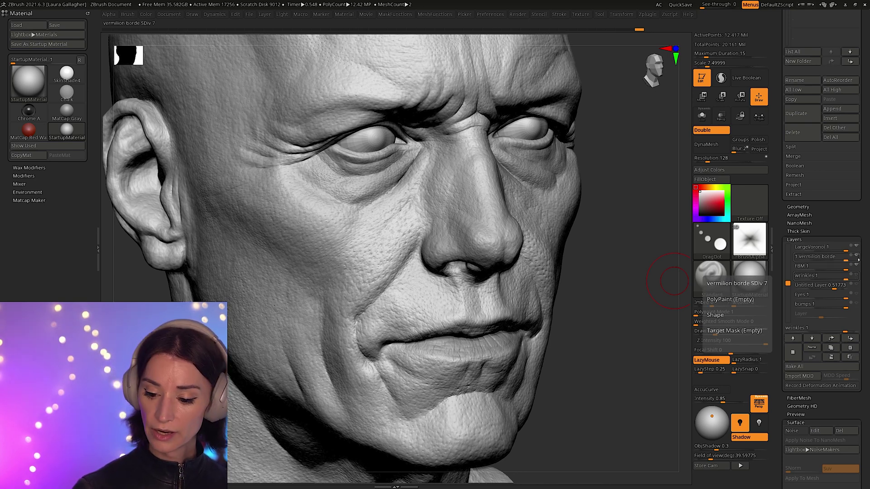
{"action": "left_click", "coordinate": [852, 267]}
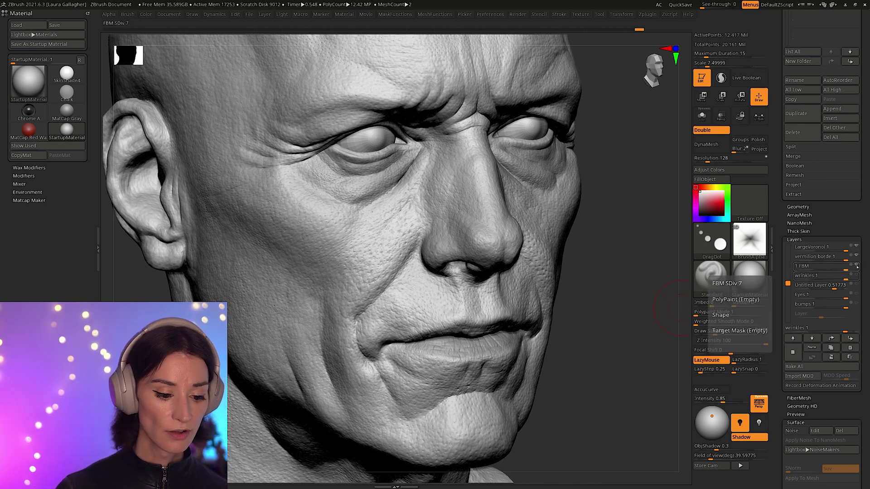
{"action": "left_click", "coordinate": [857, 267]}
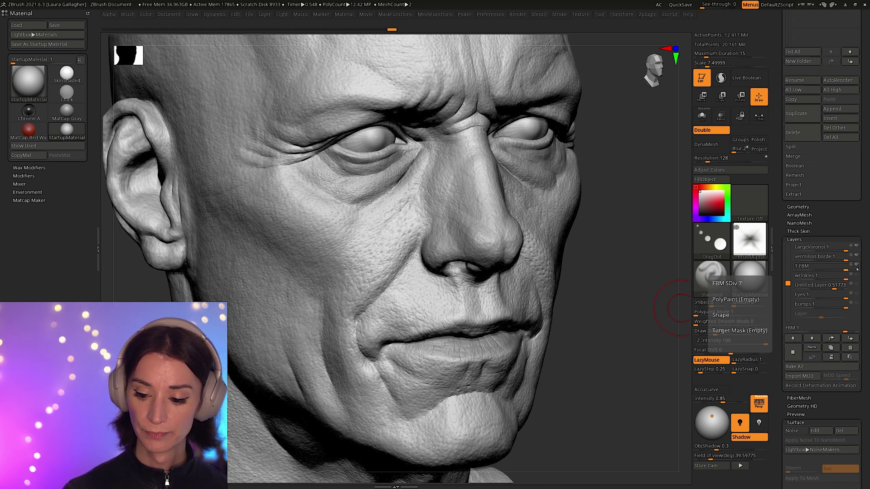
Zoom in on the lips at top subdivision level, activate the vermillion border layer, and rotate frontal
{"action": "right_click_drag", "start_coordinate": [397, 345], "coordinate": [348, 295]}
{"action": "right_click_drag", "start_coordinate": [402, 295], "coordinate": [403, 337], "text": "ctrl"}
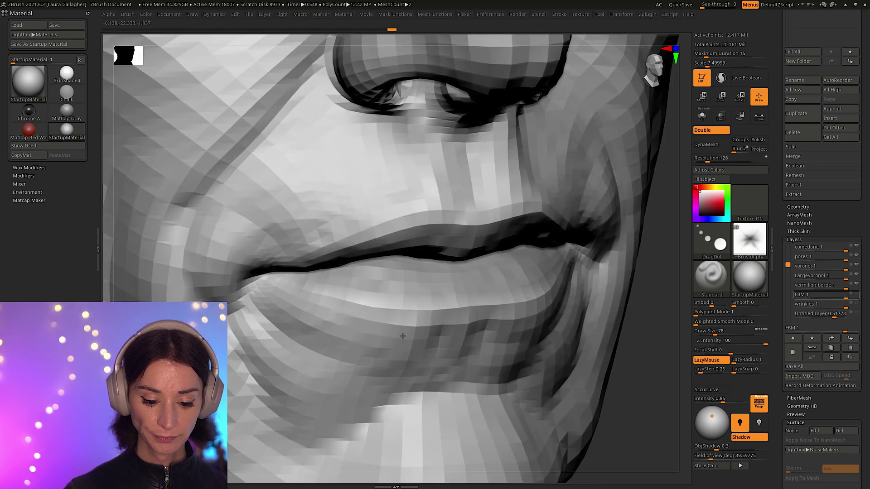
{"action": "key", "text": "d"}
{"action": "mouse_move", "coordinate": [856, 285]}
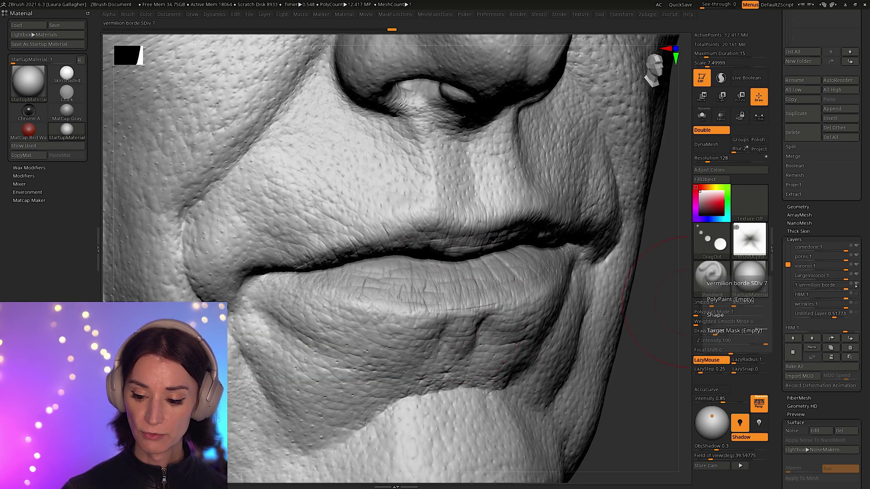
{"action": "left_click", "coordinate": [855, 286]}
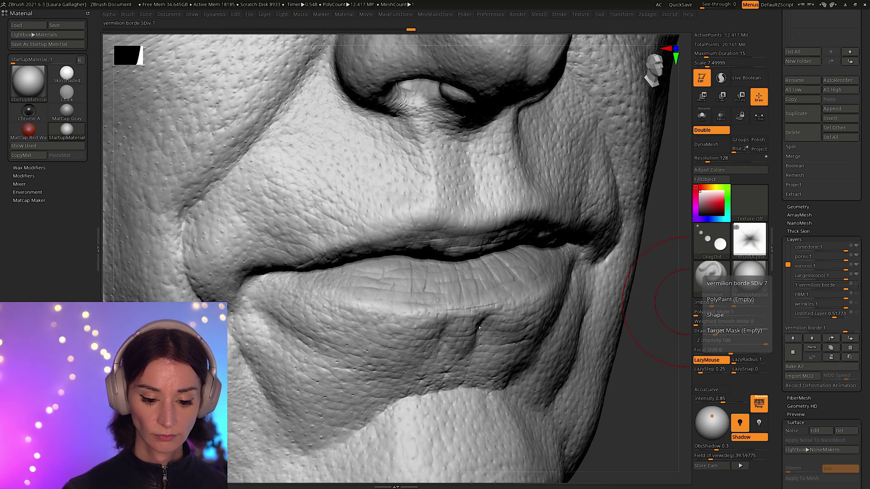
{"action": "right_click_drag", "start_coordinate": [465, 322], "coordinate": [464, 304], "text": "shift"}
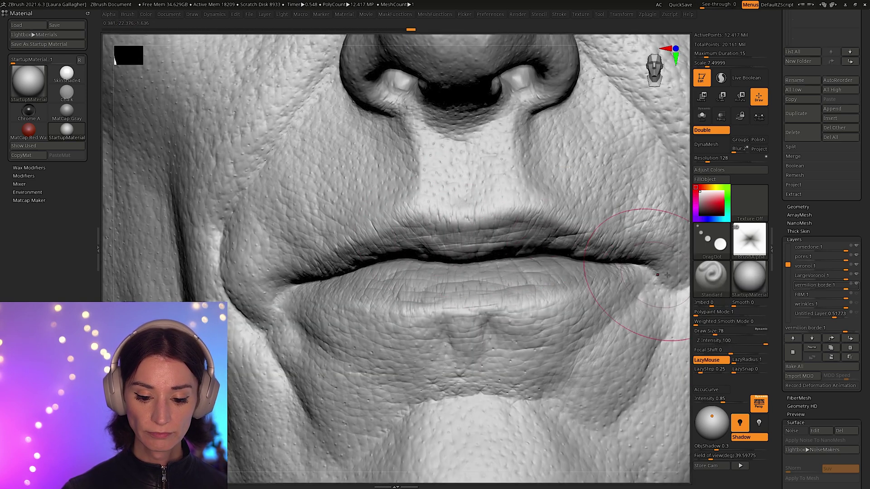
{"action": "mouse_move", "coordinate": [856, 287]}
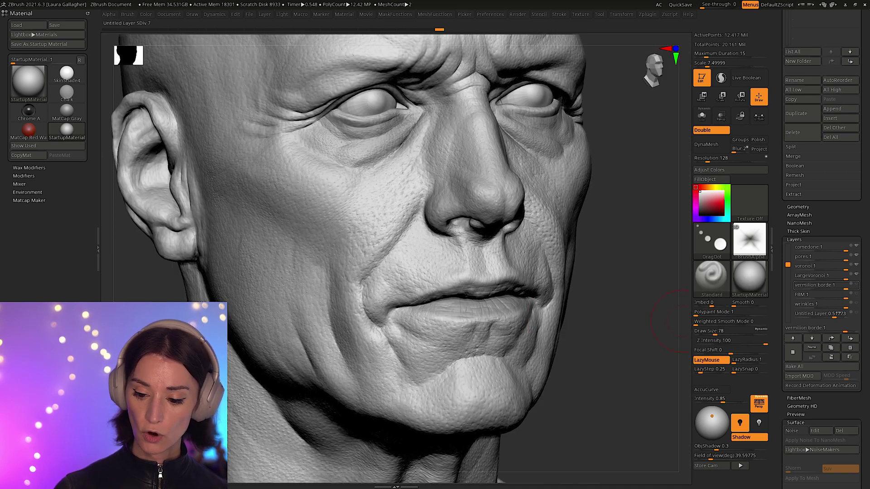
Select LargeVoronoi and, from a front view, show its lip and skin detail, then hide it
{"action": "left_click", "coordinate": [856, 275]}
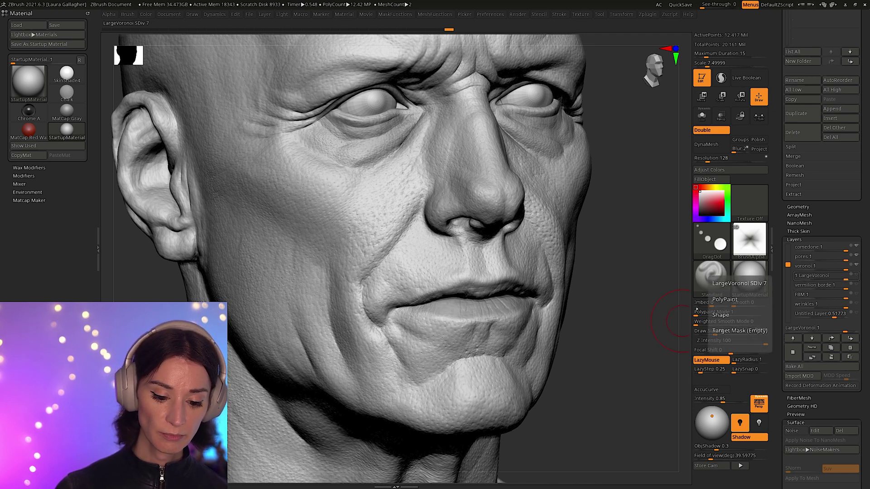
{"action": "mouse_move", "coordinate": [454, 358]}
{"action": "right_mouse_down"}
{"action": "mouse_move", "coordinate": [443, 356]}
{"action": "mouse_move", "coordinate": [468, 373]}
{"action": "mouse_move", "coordinate": [452, 372]}
{"action": "mouse_move", "coordinate": [679, 336]}
{"action": "right_mouse_up"}
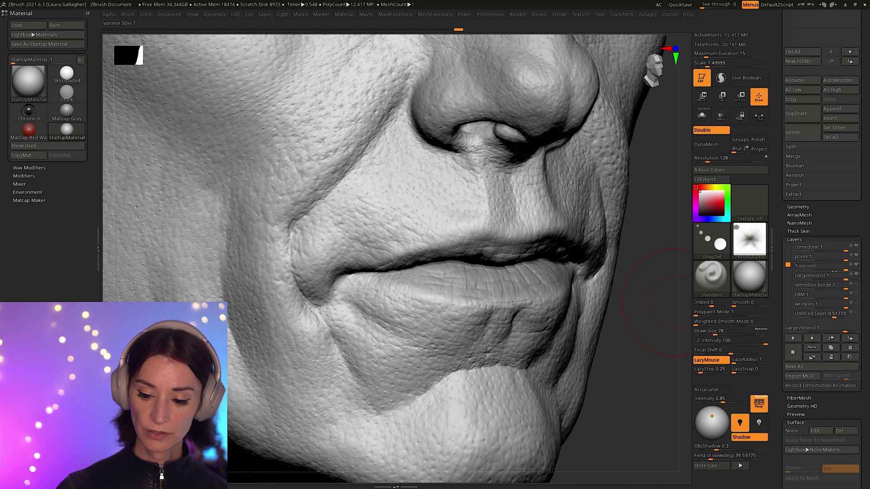
{"action": "mouse_move", "coordinate": [857, 277]}
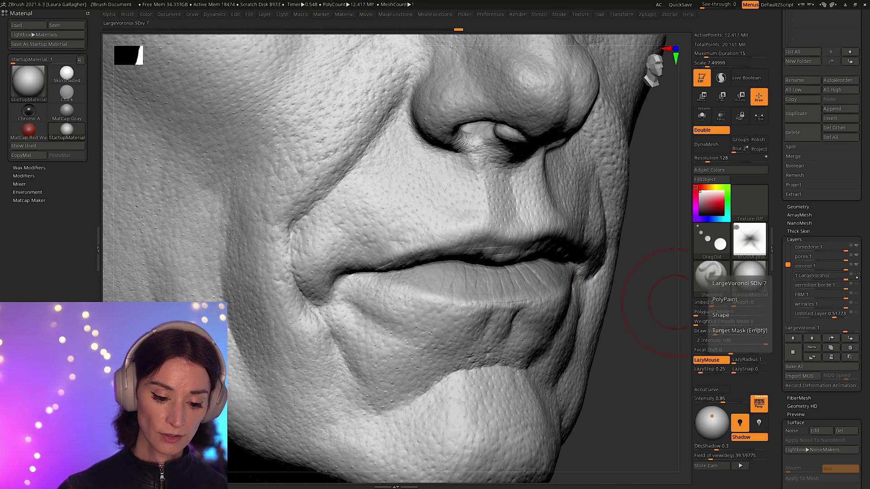
{"action": "left_click", "coordinate": [857, 276]}
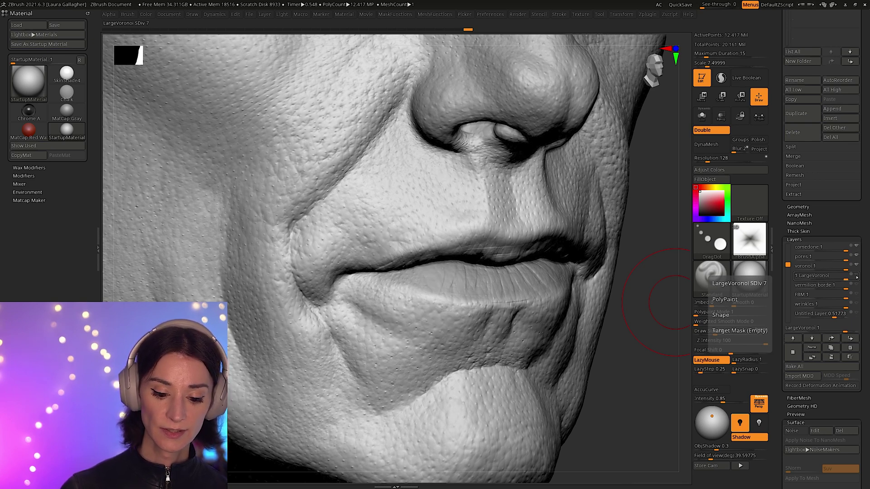
{"action": "left_click", "coordinate": [856, 277]}
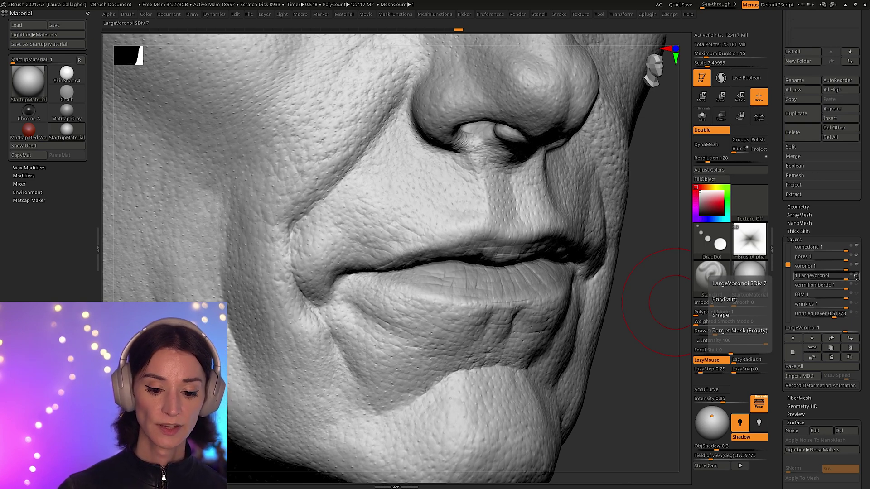
{"action": "left_click", "coordinate": [856, 277]}
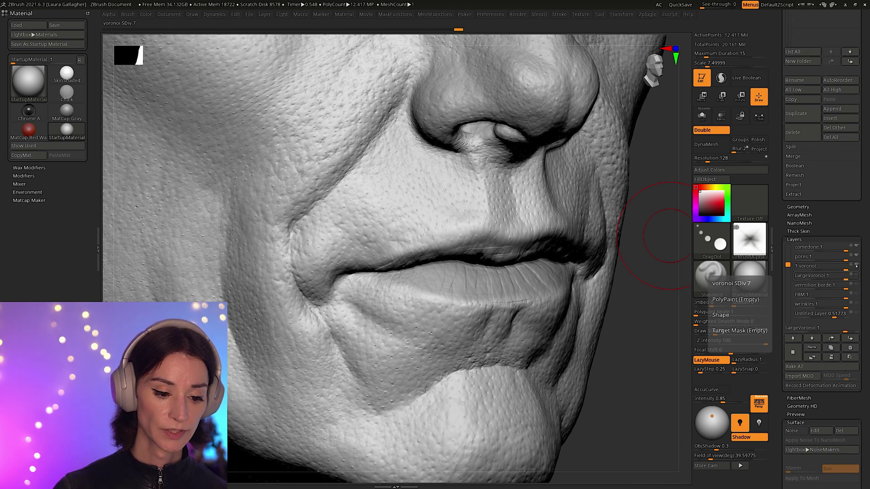
Make the voronoi layer active and frame the nose and cheek
{"action": "left_click", "coordinate": [856, 267]}
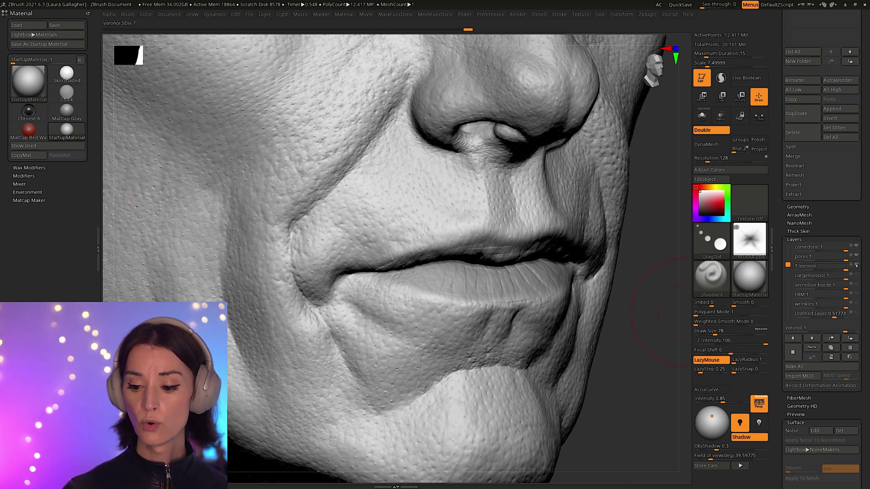
{"action": "mouse_move", "coordinate": [857, 266]}
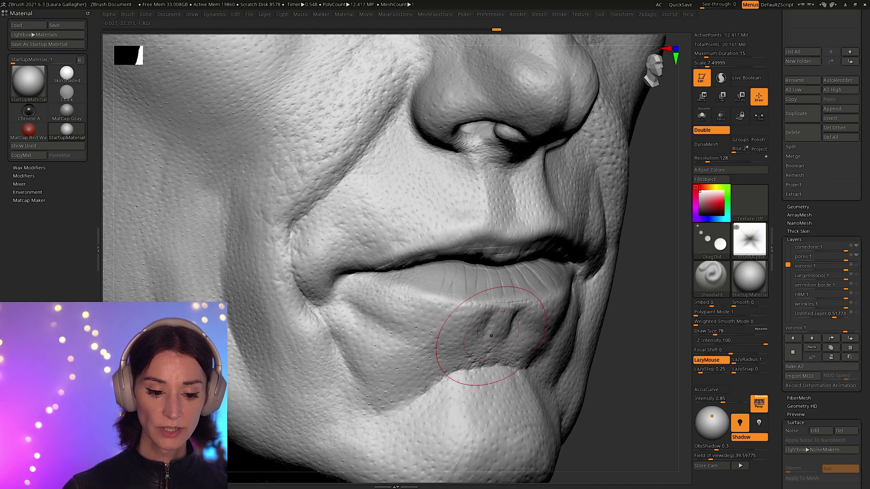
{"action": "right_click_drag", "start_coordinate": [539, 331], "coordinate": [504, 304]}
{"action": "mouse_move", "coordinate": [628, 218]}
{"action": "right_mouse_down", "text": "alt"}
{"action": "mouse_move", "coordinate": [435, 279]}
{"action": "mouse_move", "coordinate": [398, 277]}
{"action": "right_mouse_up", "text": "alt"}
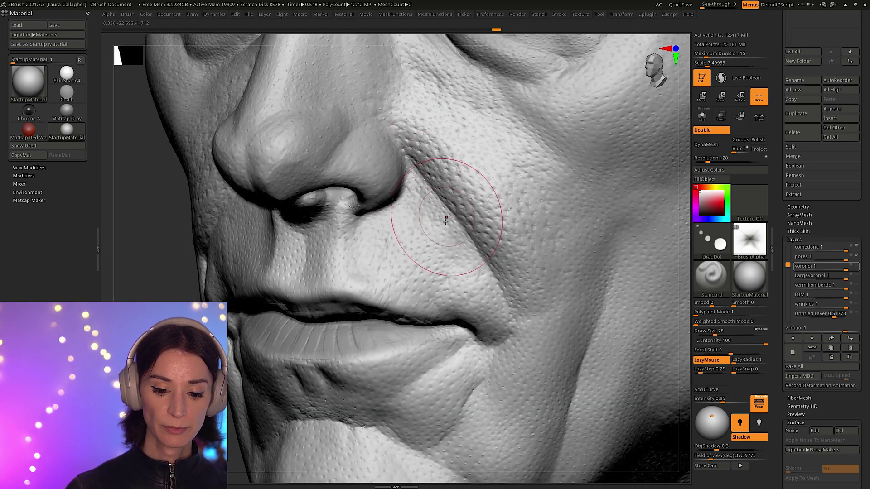
Activate the pores layer and switch to the close-up skin pore reference photo
{"action": "left_click", "coordinate": [856, 257]}
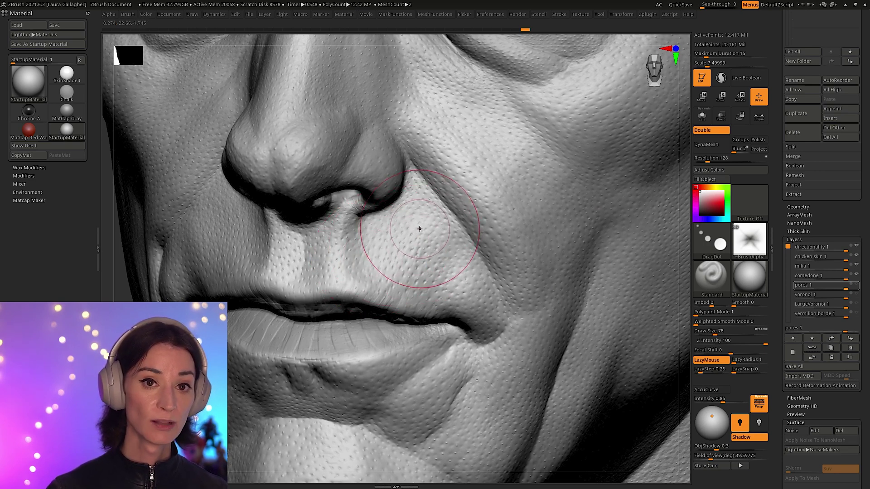
{"action": "key", "text": "alt+Tab"}
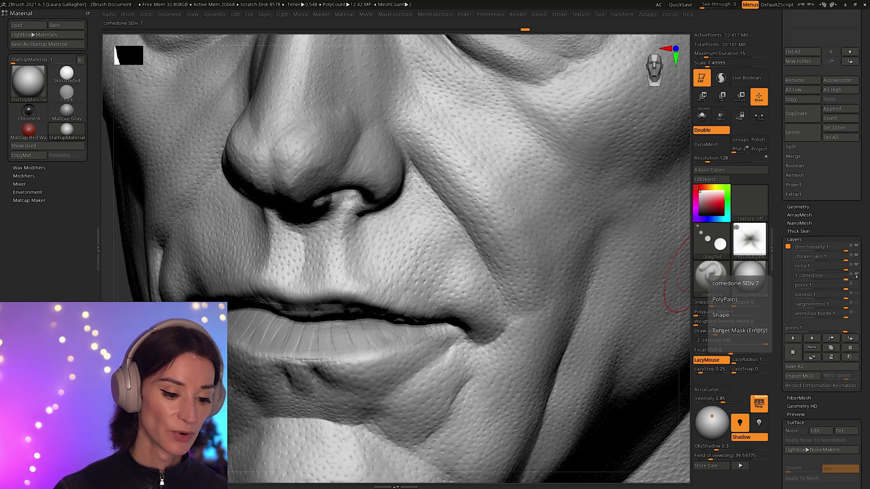
Activate the comedone layer and enable its bumps across the nose, cheeks and under-eyes
{"action": "left_click", "coordinate": [811, 276]}
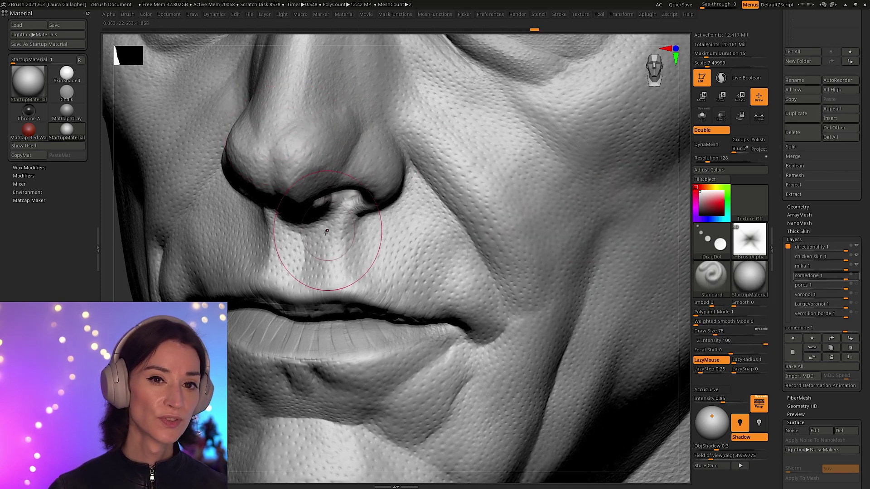
{"action": "key", "text": "shift+d"}
{"action": "key", "text": "shift+d"}
{"action": "right_click_drag", "start_coordinate": [375, 244], "coordinate": [375, 245], "text": "alt"}
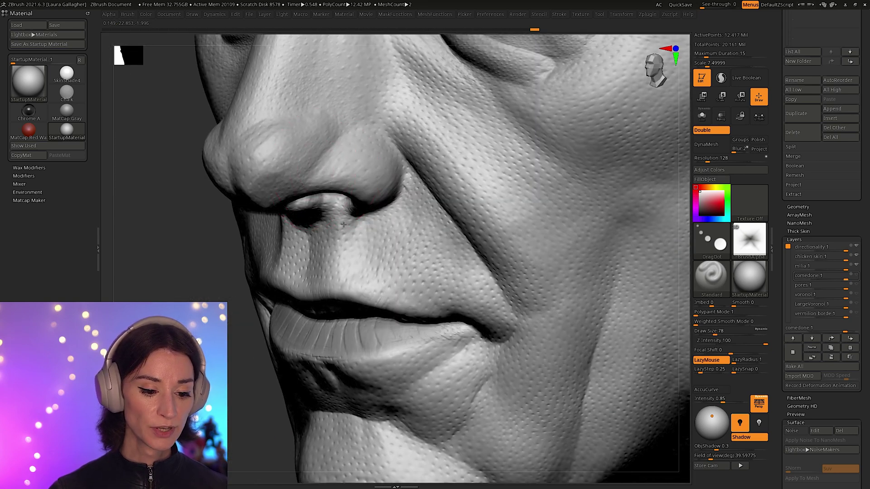
{"action": "right_click_drag", "start_coordinate": [309, 159], "coordinate": [353, 230], "text": "alt"}
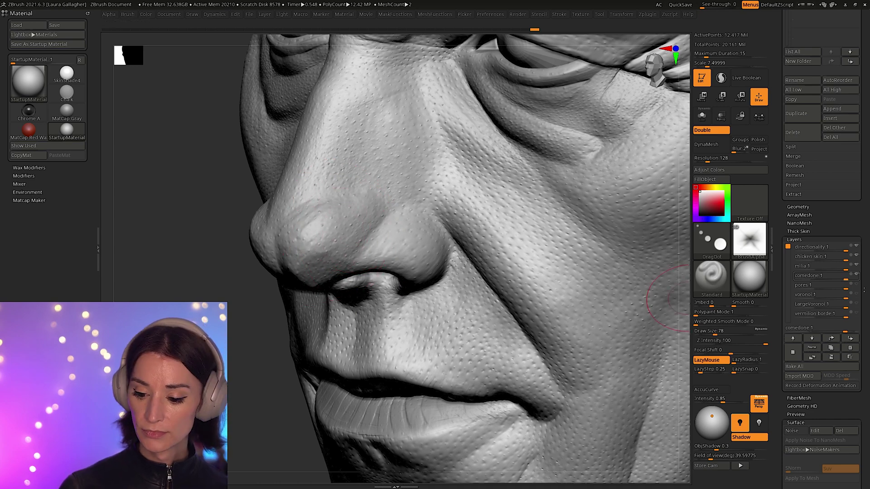
{"action": "mouse_move", "coordinate": [856, 275]}
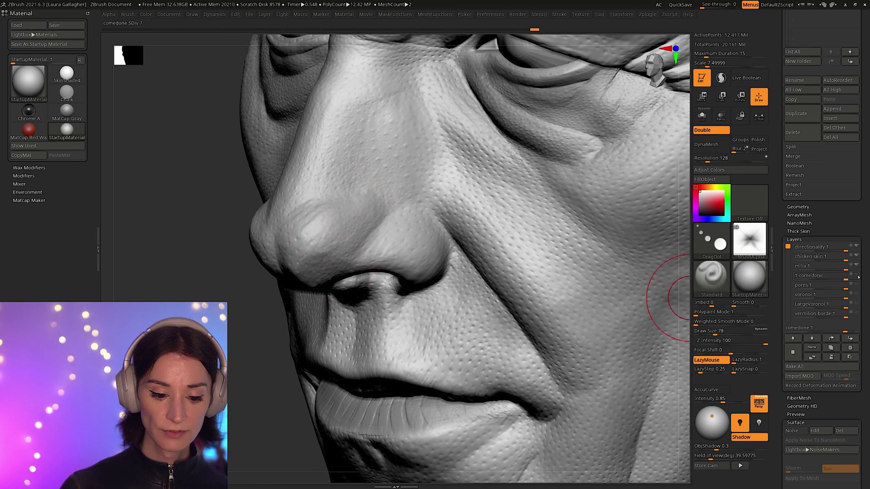
{"action": "left_click", "coordinate": [858, 276]}
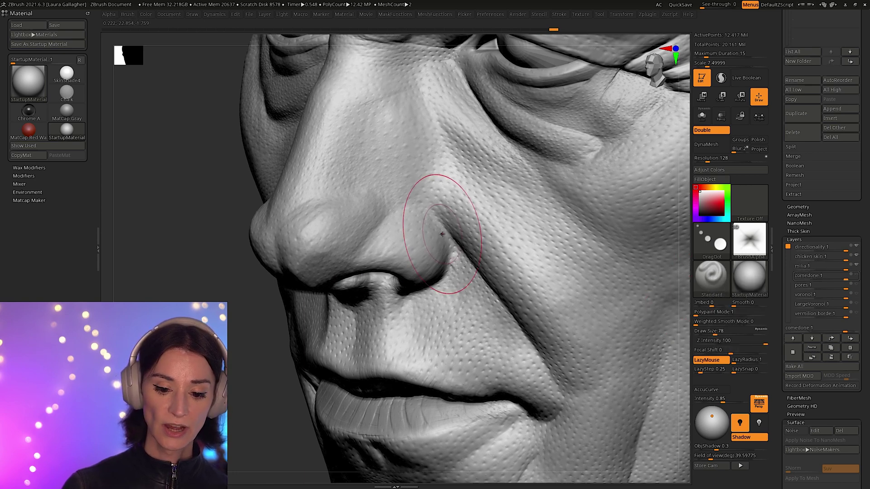
{"action": "right_click_drag", "start_coordinate": [446, 225], "coordinate": [488, 216]}
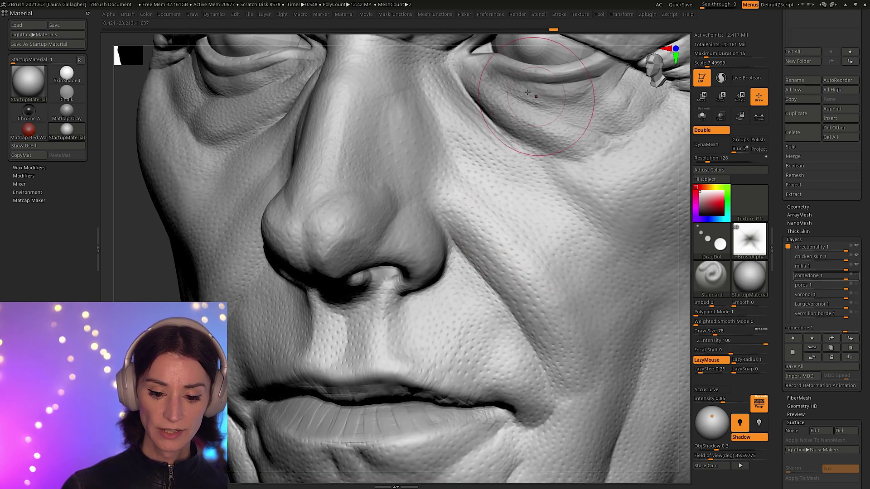
{"action": "mouse_move", "coordinate": [509, 182]}
{"action": "right_mouse_down", "text": "alt"}
{"action": "mouse_move", "coordinate": [419, 249]}
{"action": "mouse_move", "coordinate": [486, 194]}
{"action": "right_mouse_up", "text": "alt"}
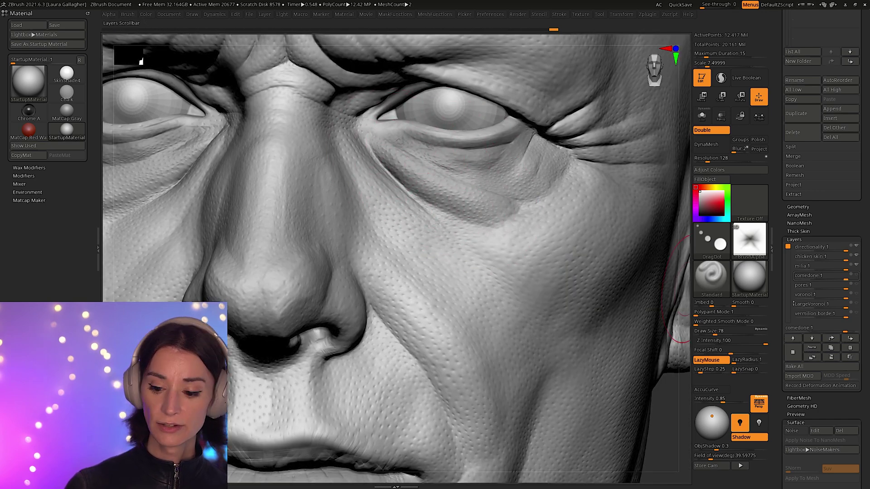
{"action": "left_click", "coordinate": [857, 268]}
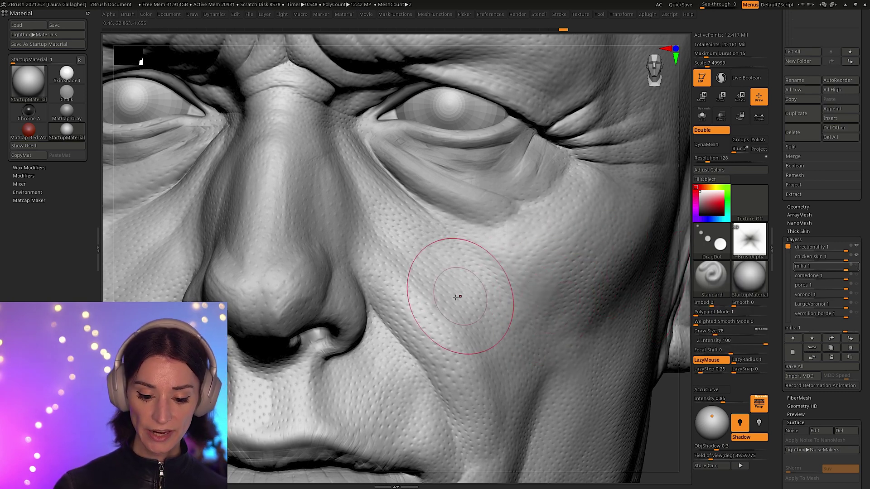
{"action": "right_click_drag", "start_coordinate": [464, 333], "coordinate": [435, 335], "text": "alt"}
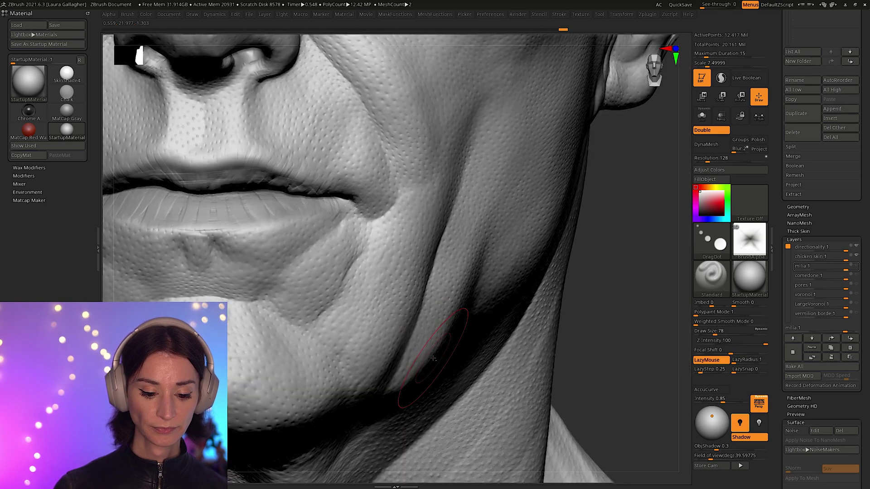
{"action": "mouse_move", "coordinate": [427, 376]}
{"action": "right_mouse_down", "text": "alt"}
{"action": "mouse_move", "coordinate": [411, 211]}
{"action": "mouse_move", "coordinate": [431, 298]}
{"action": "mouse_move", "coordinate": [404, 301]}
{"action": "mouse_move", "coordinate": [417, 301]}
{"action": "right_mouse_up", "text": "alt"}
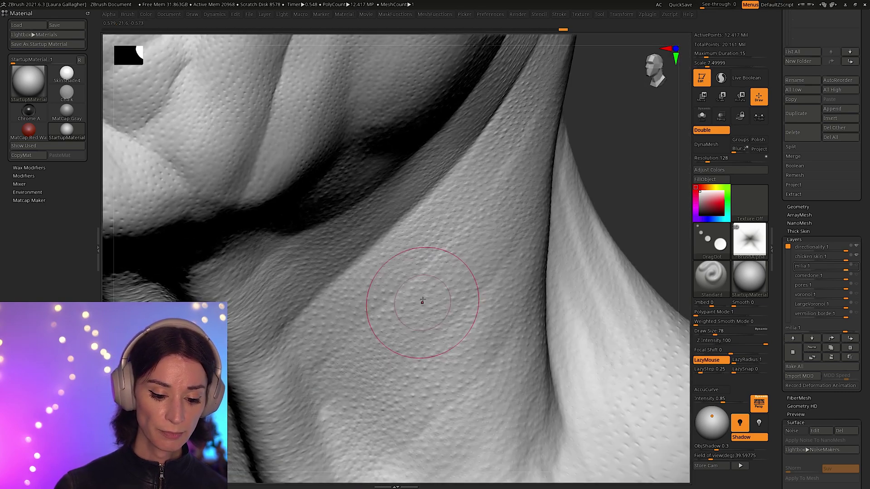
{"action": "right_click_drag", "start_coordinate": [447, 334], "coordinate": [491, 349]}
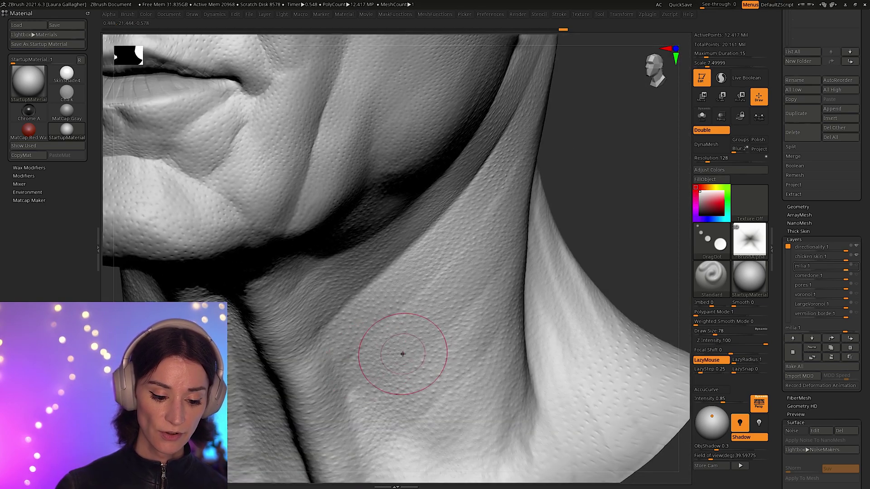
{"action": "right_click_drag", "start_coordinate": [414, 341], "coordinate": [511, 326]}
{"action": "right_click_drag", "start_coordinate": [423, 343], "coordinate": [453, 355]}
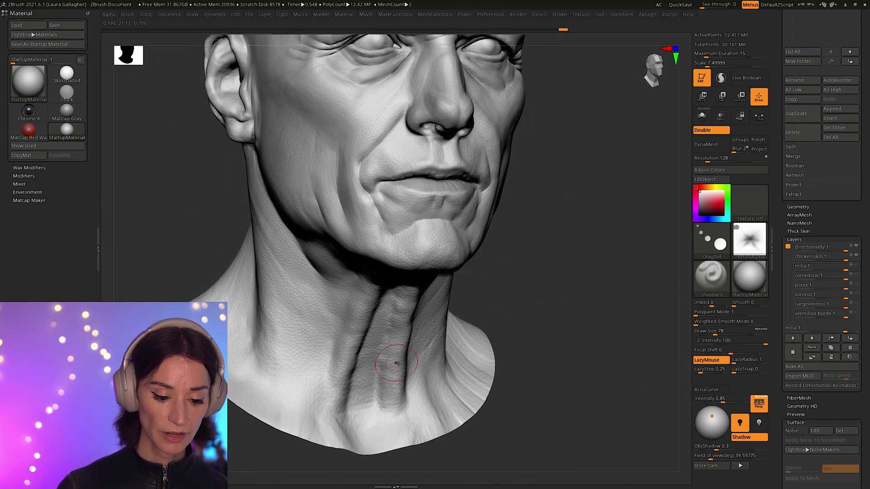
{"action": "right_click_drag", "start_coordinate": [399, 358], "coordinate": [518, 343]}
{"action": "right_click_drag", "start_coordinate": [358, 339], "coordinate": [378, 363]}
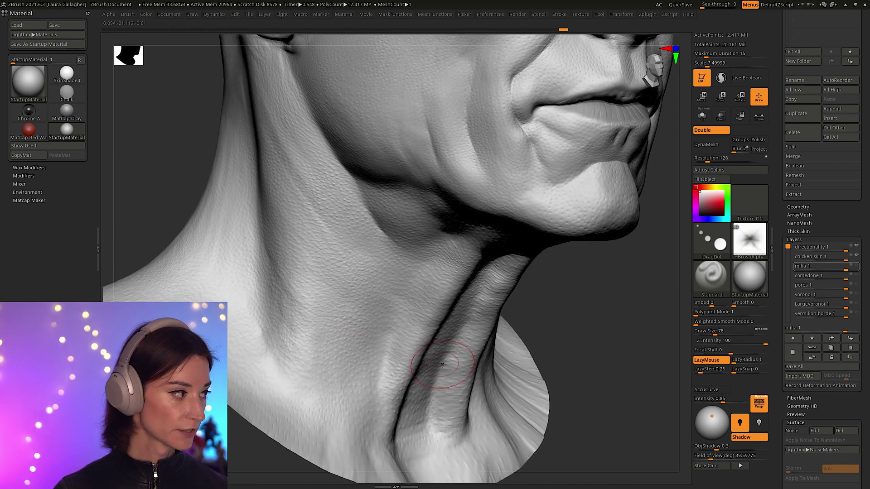
Activate the chicken skin layer and inspect the nose and cheek detail close up
{"action": "left_click", "coordinate": [857, 256]}
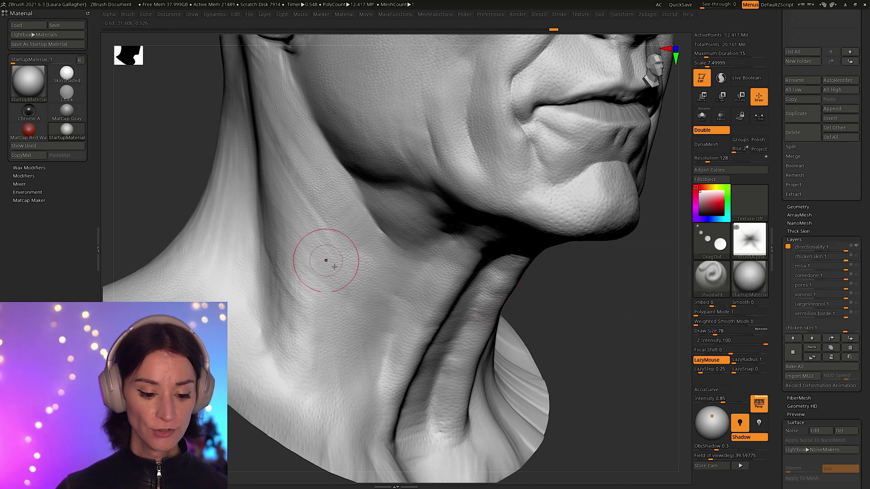
{"action": "right_click_drag", "start_coordinate": [542, 145], "coordinate": [453, 362], "text": "alt"}
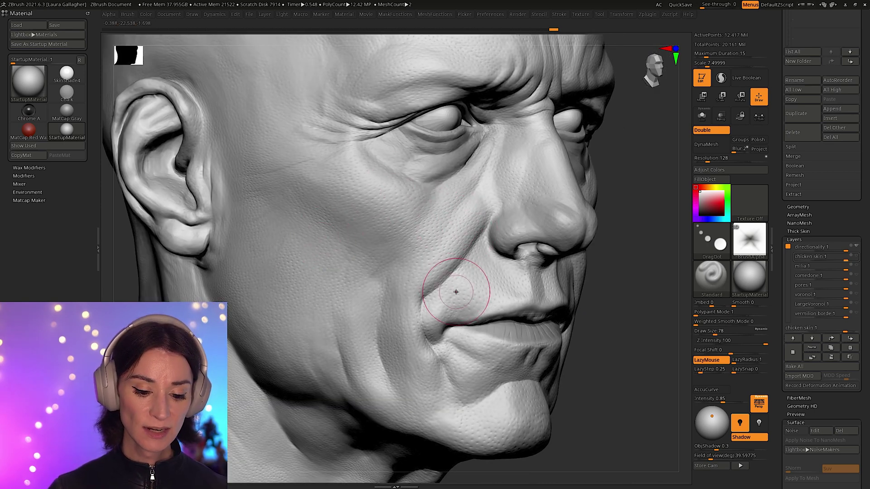
{"action": "right_click_drag", "start_coordinate": [441, 260], "coordinate": [431, 287]}
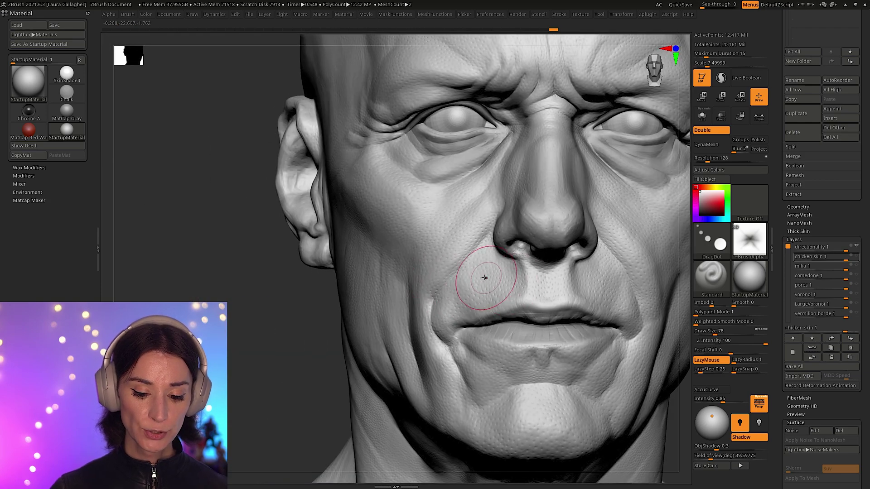
{"action": "right_click_drag", "start_coordinate": [588, 269], "coordinate": [429, 255], "text": "alt"}
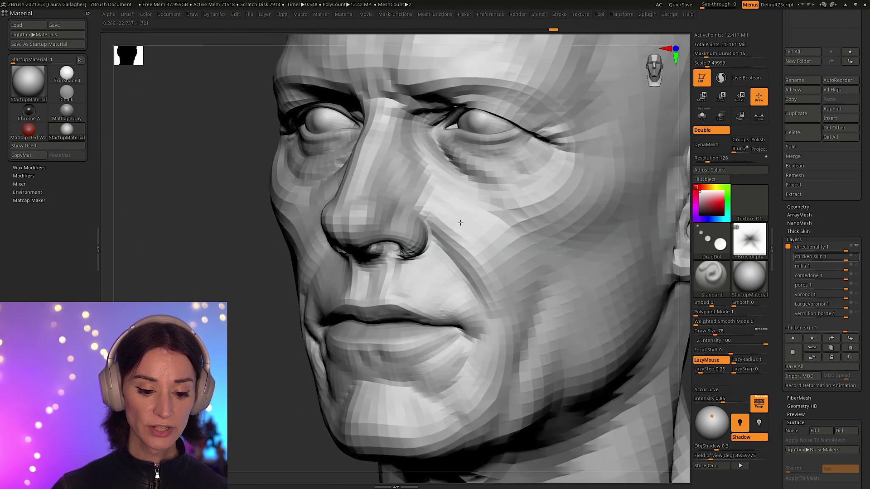
{"action": "right_click_drag", "start_coordinate": [460, 223], "coordinate": [473, 283], "text": "alt"}
{"action": "mouse_move", "coordinate": [438, 313]}
{"action": "right_mouse_down"}
{"action": "mouse_move", "coordinate": [451, 319]}
{"action": "mouse_move", "coordinate": [435, 320]}
{"action": "mouse_move", "coordinate": [458, 254]}
{"action": "right_mouse_up"}
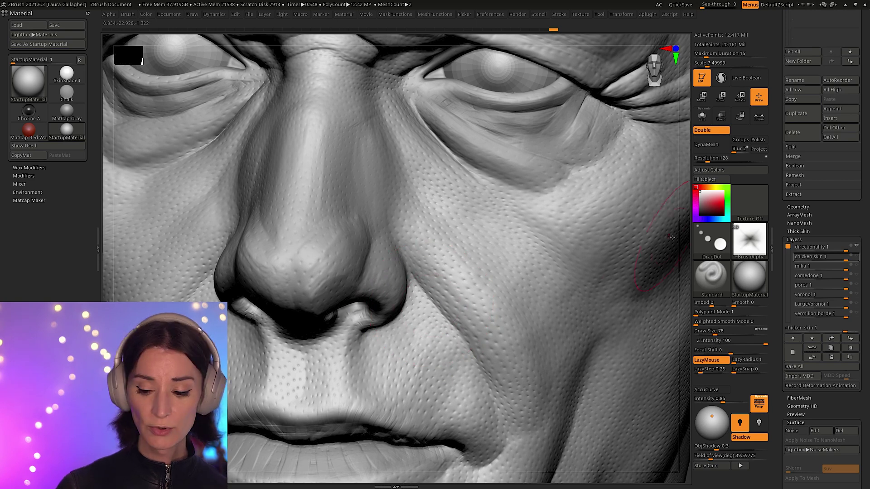
{"action": "mouse_move", "coordinate": [856, 247]}
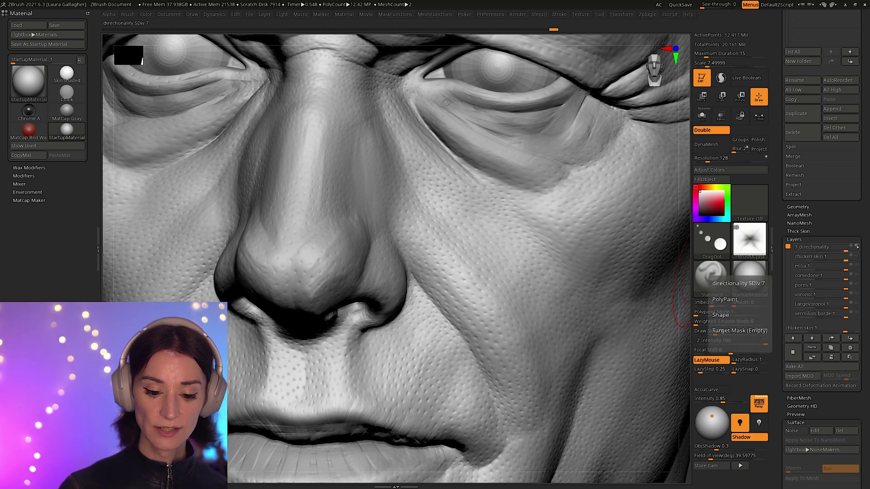
Select the directionality layer and toggle its visibility to compare, leaving it shown
{"action": "left_click", "coordinate": [857, 246]}
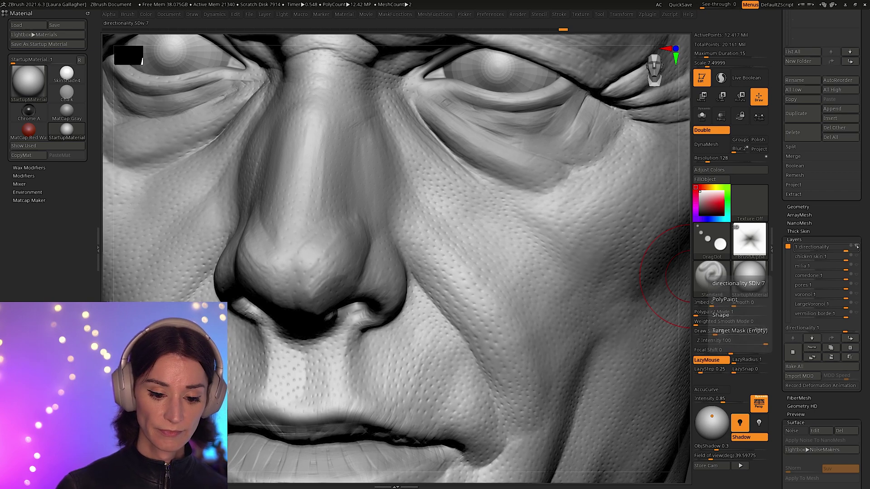
{"action": "left_click", "coordinate": [856, 247]}
{"action": "left_click", "coordinate": [856, 247]}
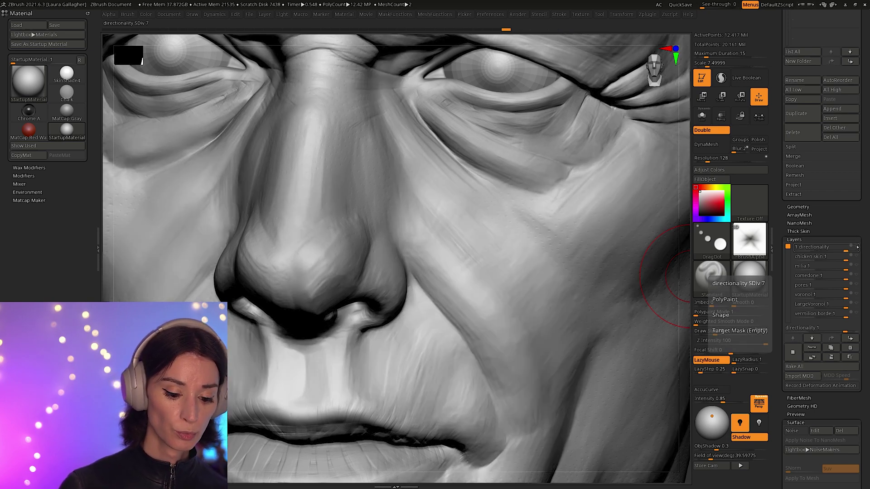
{"action": "left_click", "coordinate": [856, 247]}
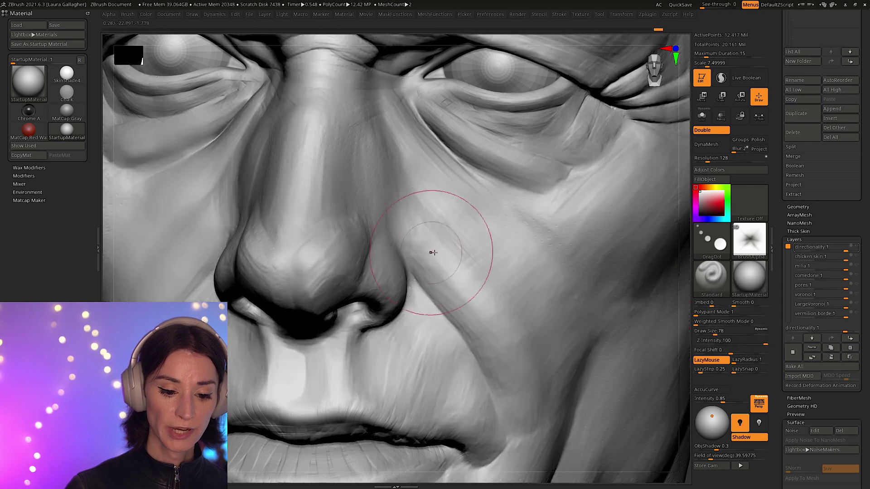
Zoom out to the whole face, turn it slightly, then bring up the skin-pore reference photo
{"action": "right_click_drag", "start_coordinate": [458, 266], "coordinate": [485, 307], "text": "ctrl"}
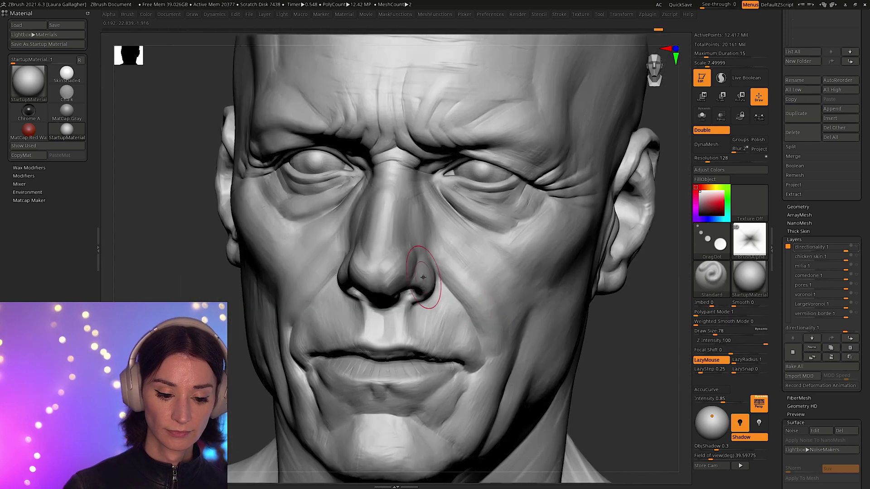
{"action": "right_click_drag", "start_coordinate": [324, 280], "coordinate": [358, 270]}
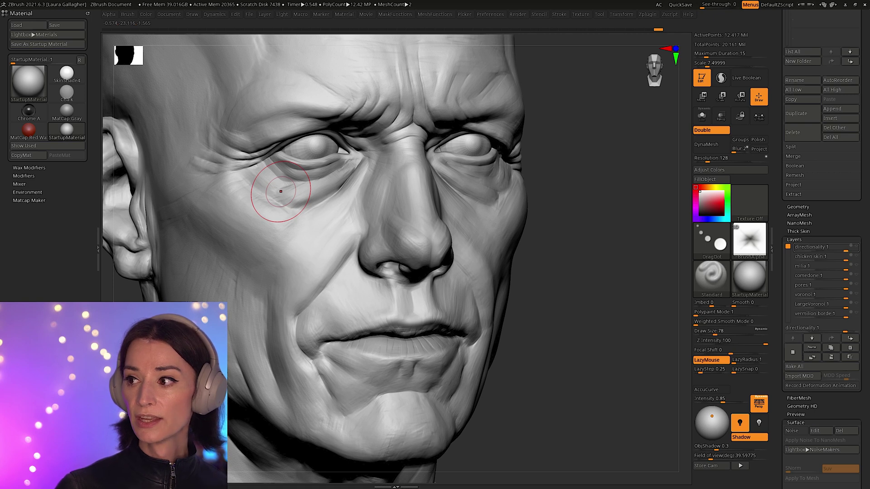
{"action": "key", "text": "alt+Tab"}
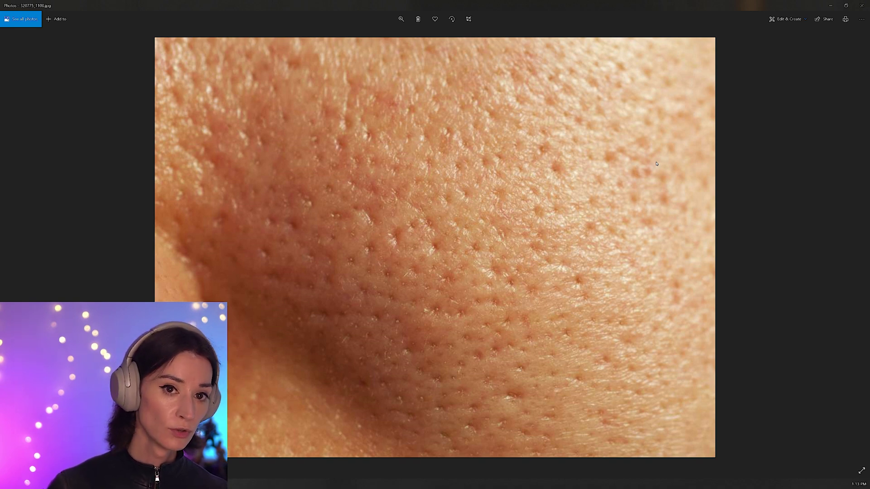
Page forward to the Comedones nose reference, zoom in, then close the photo viewer
{"action": "key", "text": "Right"}
{"action": "key", "text": "Right"}
{"action": "key", "text": "Right"}
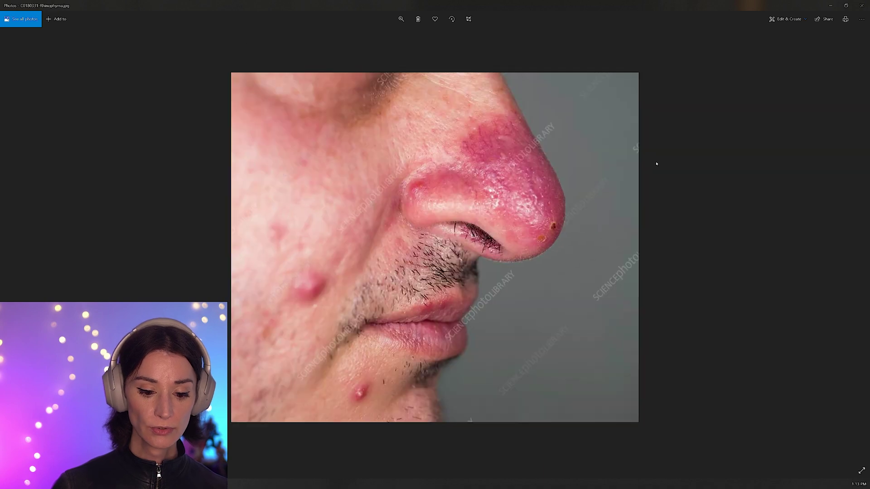
{"action": "key", "text": "Right"}
{"action": "key", "text": "Right"}
{"action": "key", "text": "Right"}
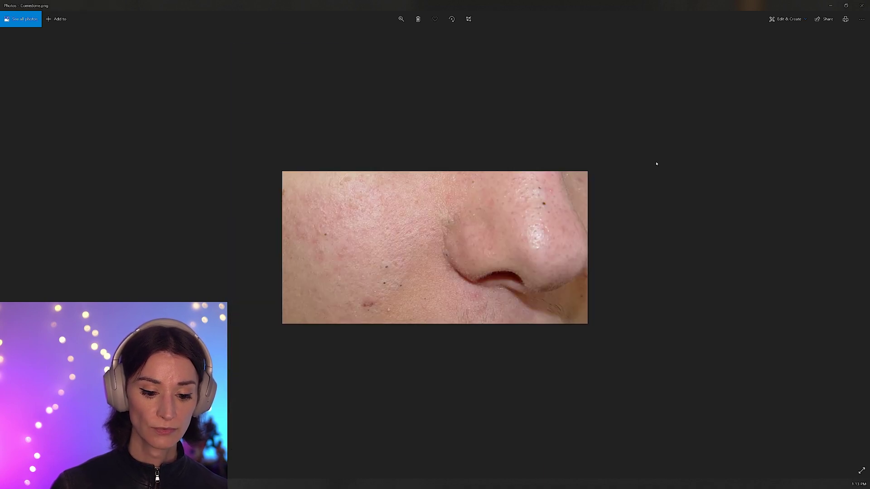
{"action": "key", "text": "Right"}
{"action": "key", "text": "Right"}
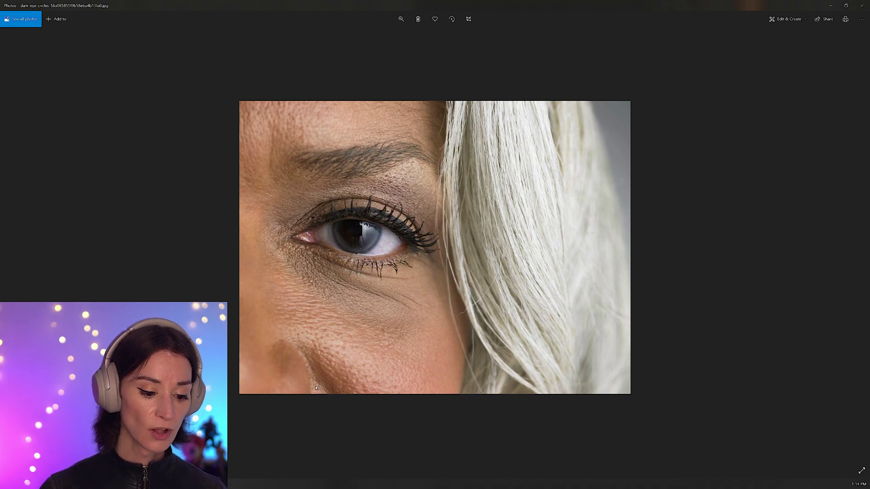
{"action": "scroll", "coordinate": [335, 335], "scroll_direction": "up", "scroll_amount": 2}
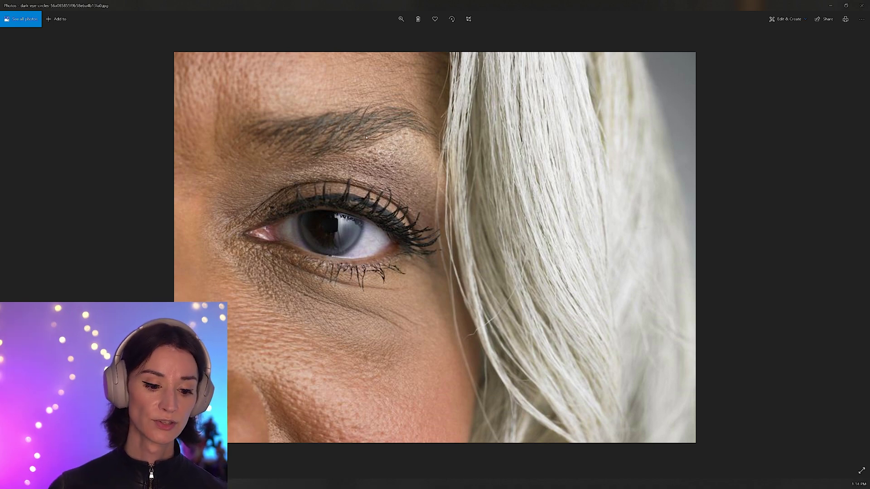
{"action": "left_click", "coordinate": [846, 6]}
{"action": "left_click", "coordinate": [728, 48]}
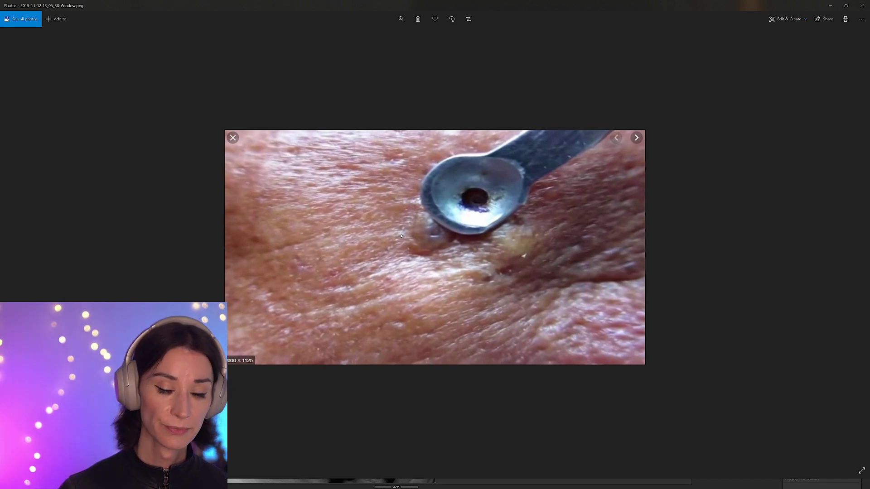
Advance through the Skin Microstructure Deformation screenshots to the anthropometric measurements table
{"action": "key", "text": "Right"}
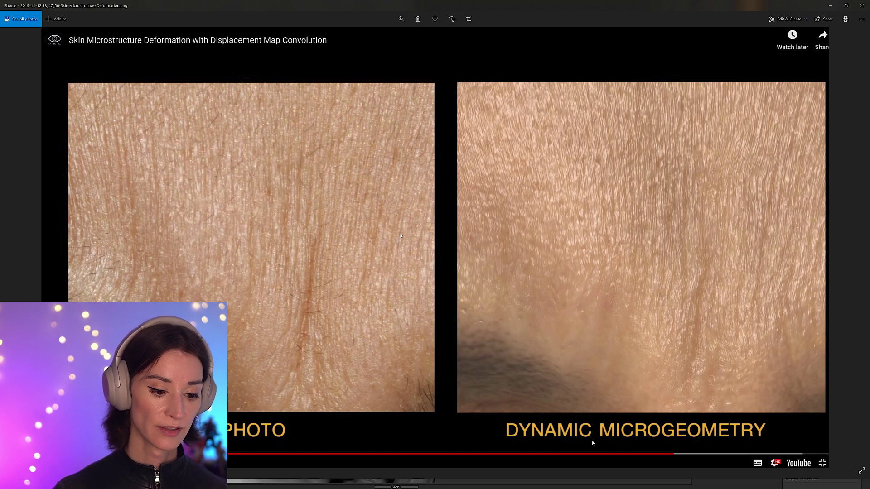
{"action": "key", "text": "Right"}
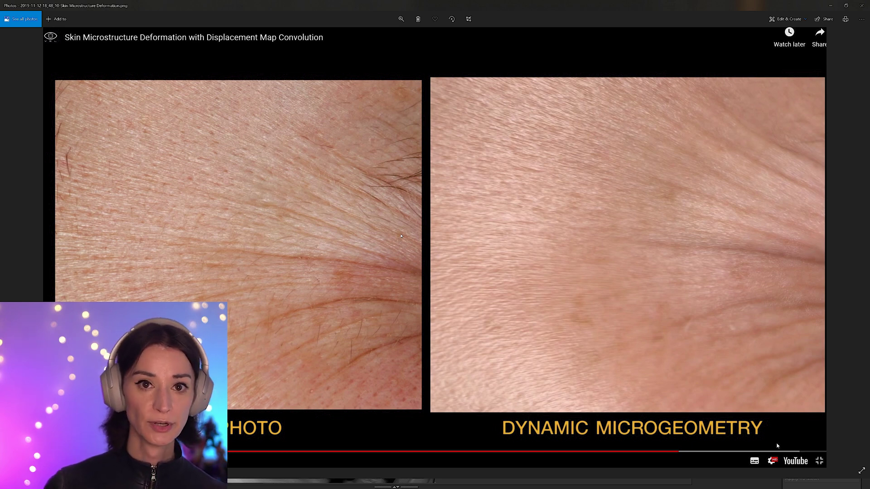
{"action": "key", "text": "Right"}
{"action": "key", "text": "Right"}
{"action": "key", "text": "Right"}
{"action": "key", "text": "Right"}
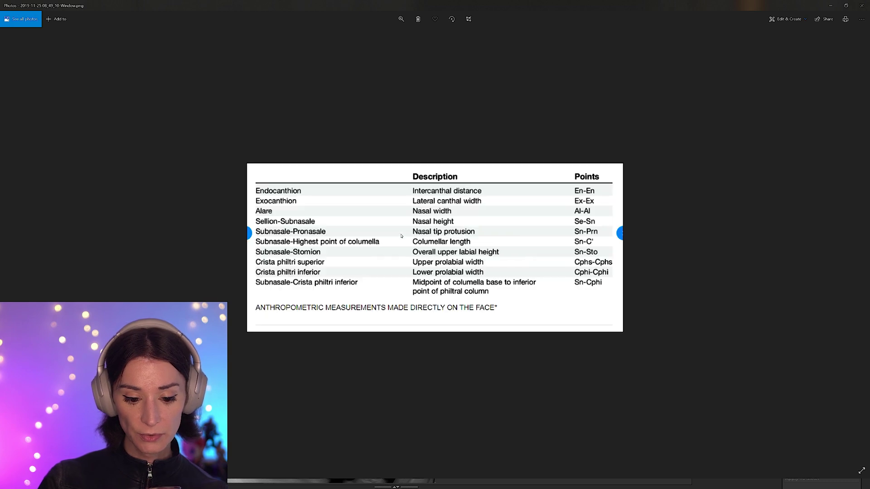
Step past the anisotropy chart and rhinophyma photo to Comedone.png, then close Photos
{"action": "key", "text": "Right"}
{"action": "key", "text": "Right"}
{"action": "key", "text": "Right"}
{"action": "key", "text": "Right"}
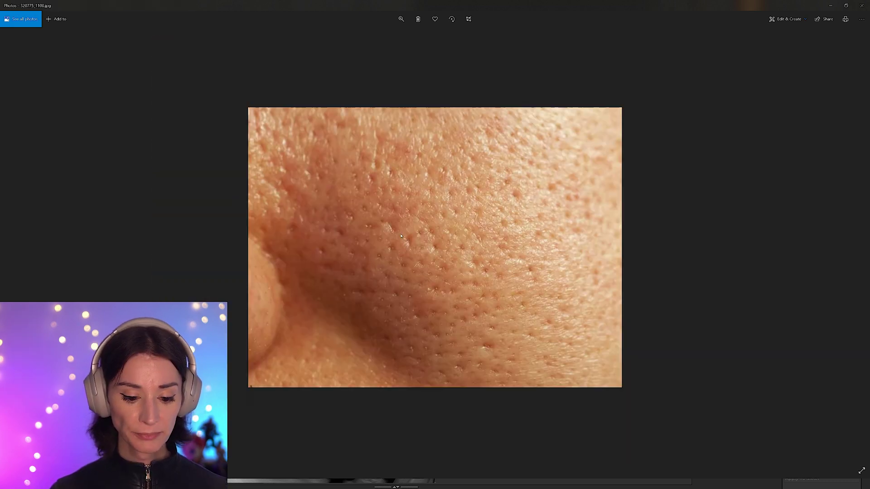
{"action": "key", "text": "Right"}
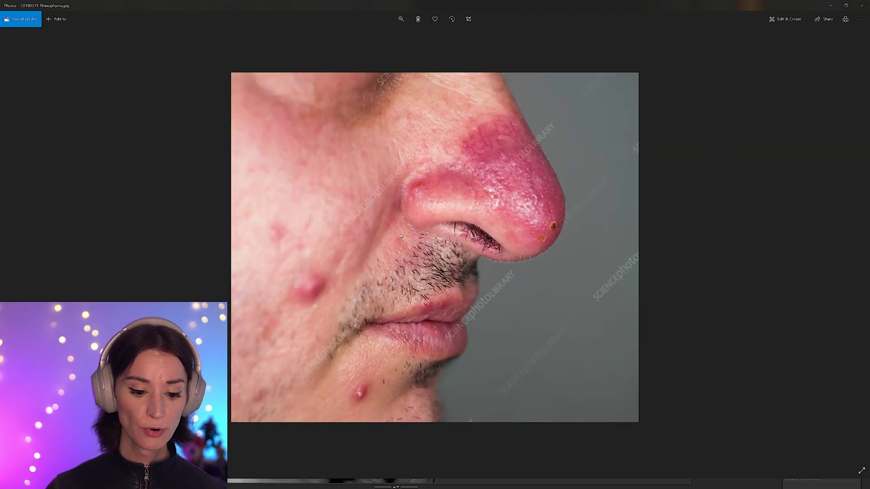
{"action": "key", "text": "Right"}
{"action": "key", "text": "Right"}
{"action": "key", "text": "Right"}
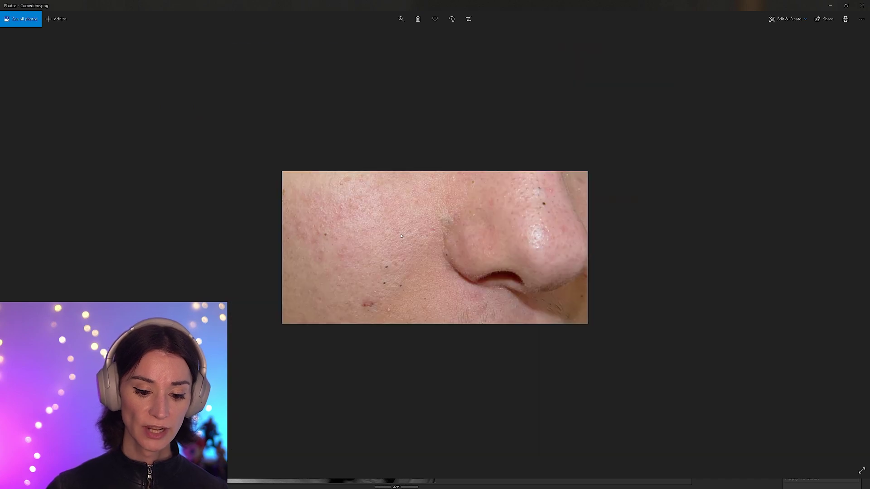
{"action": "left_click", "coordinate": [862, 5]}
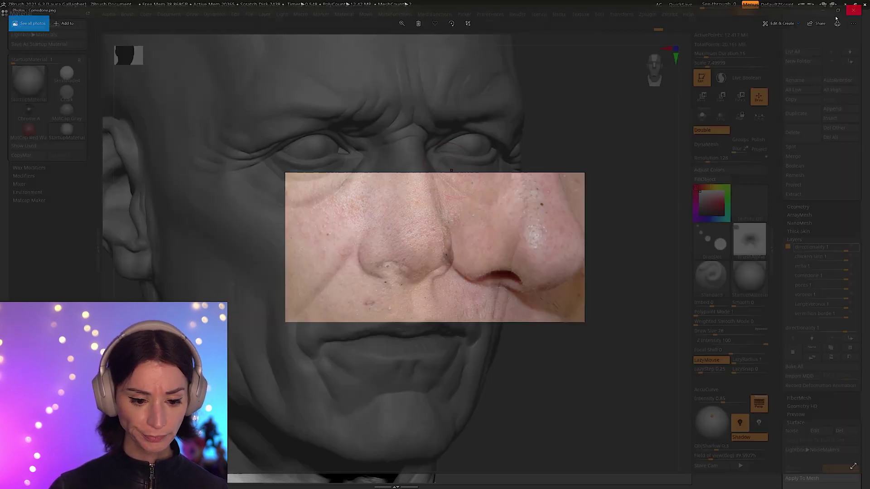